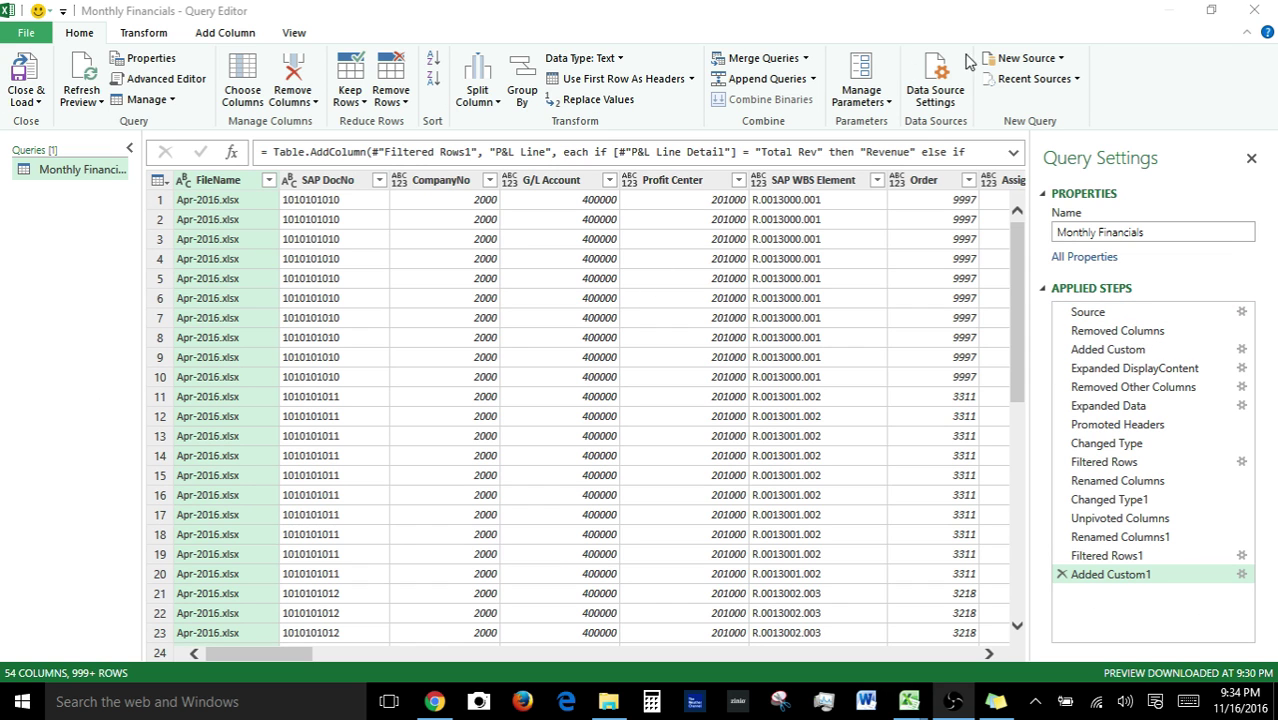
Review the Monthly Financials query's data at the Source, Changed Type and final Added Custom1 applied steps
{"action": "left_click", "coordinate": [1211, 10]}
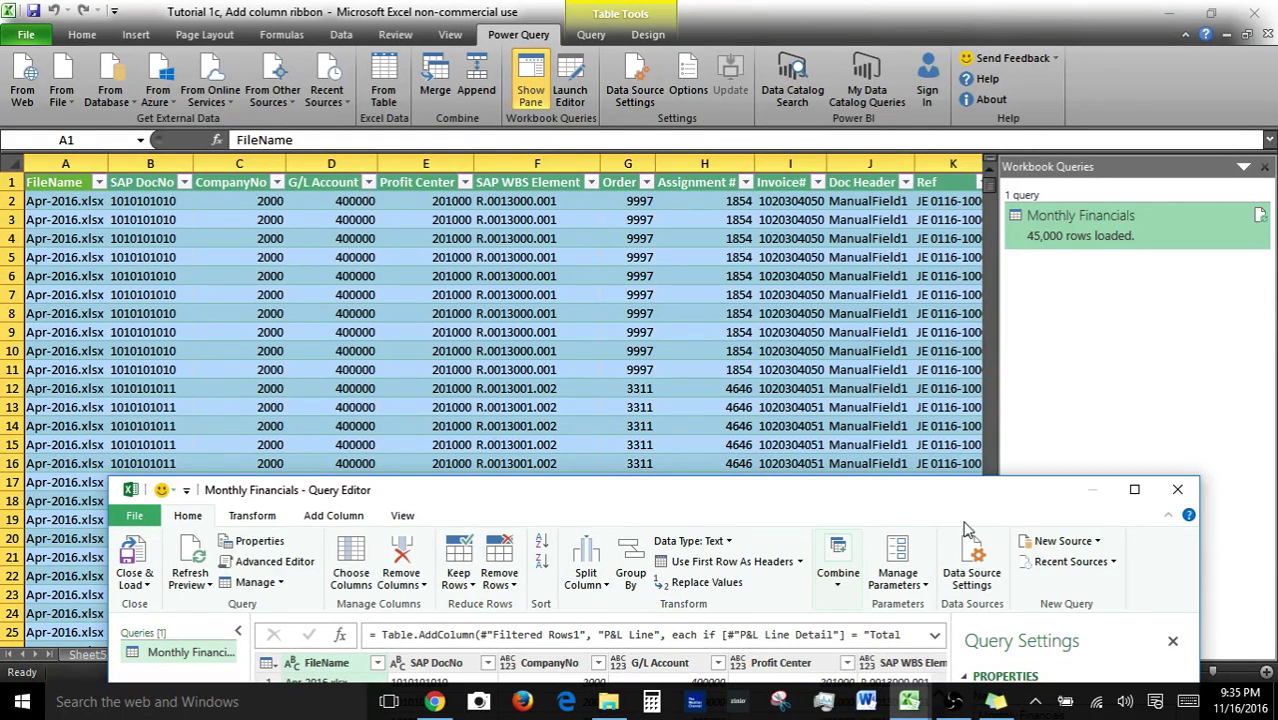
{"action": "left_click", "coordinate": [1134, 489]}
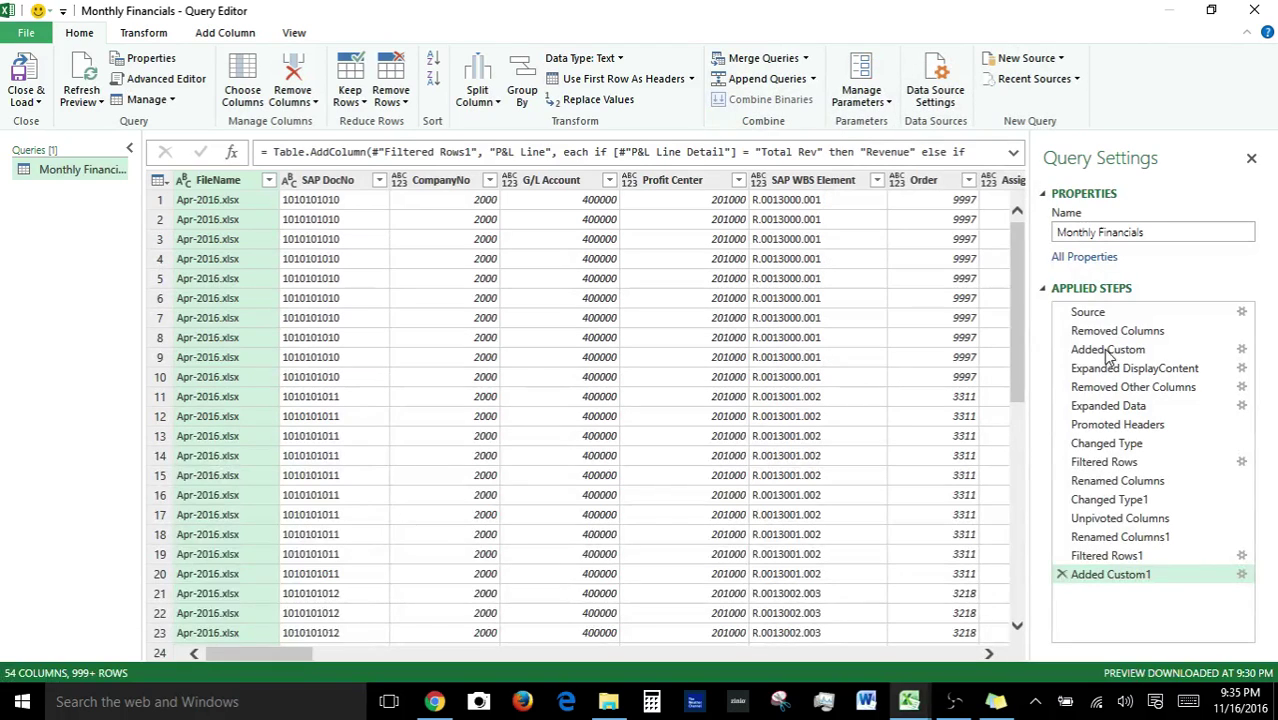
{"action": "left_click", "coordinate": [1094, 313]}
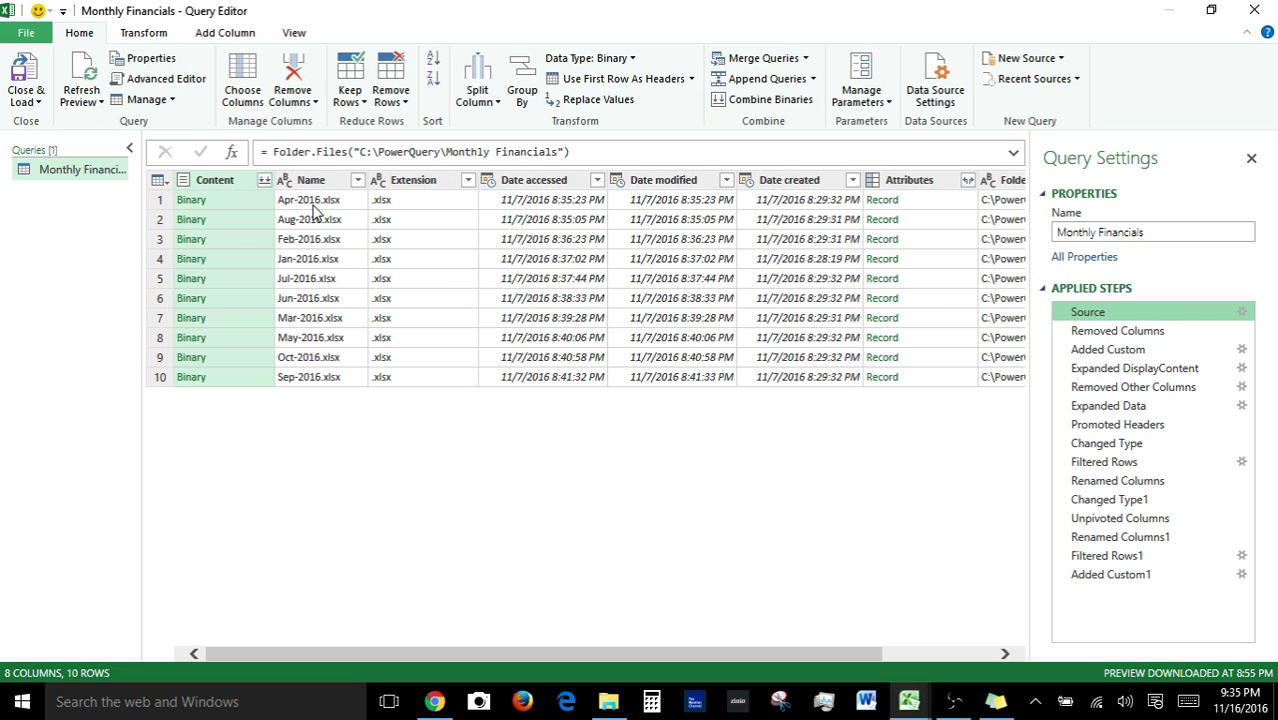
{"action": "left_click", "coordinate": [1100, 446]}
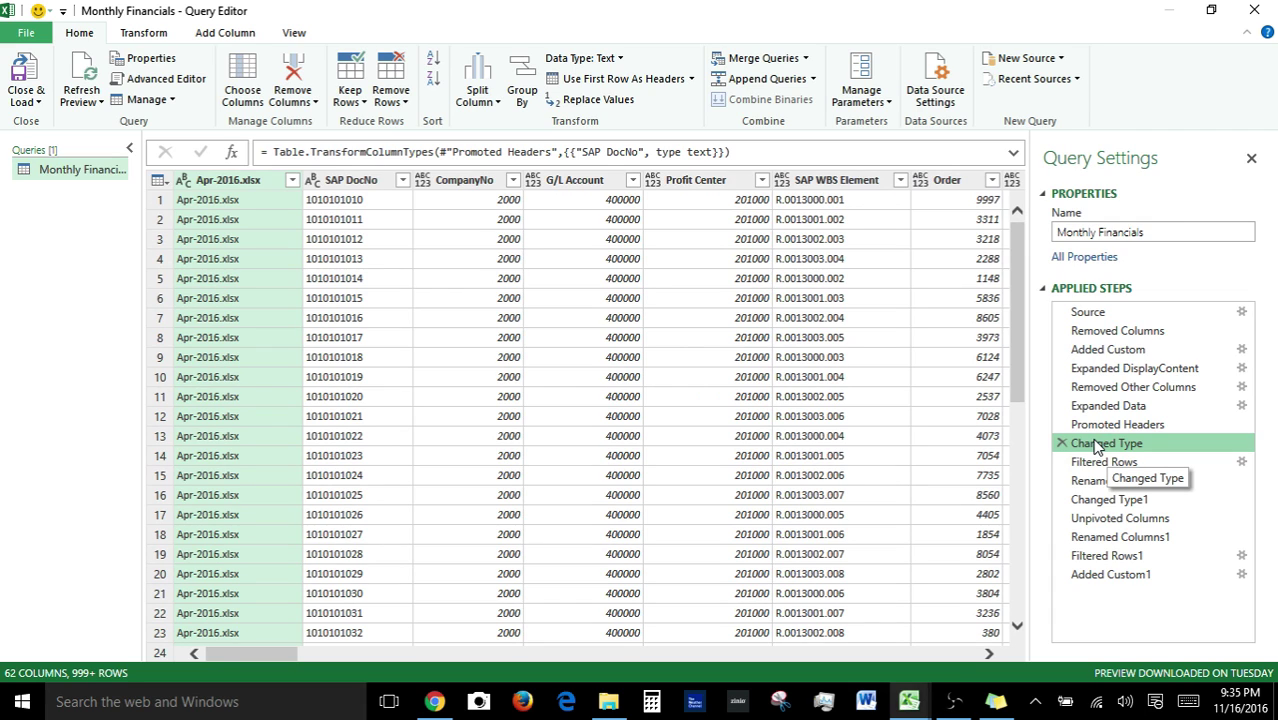
{"action": "left_click", "coordinate": [1090, 312]}
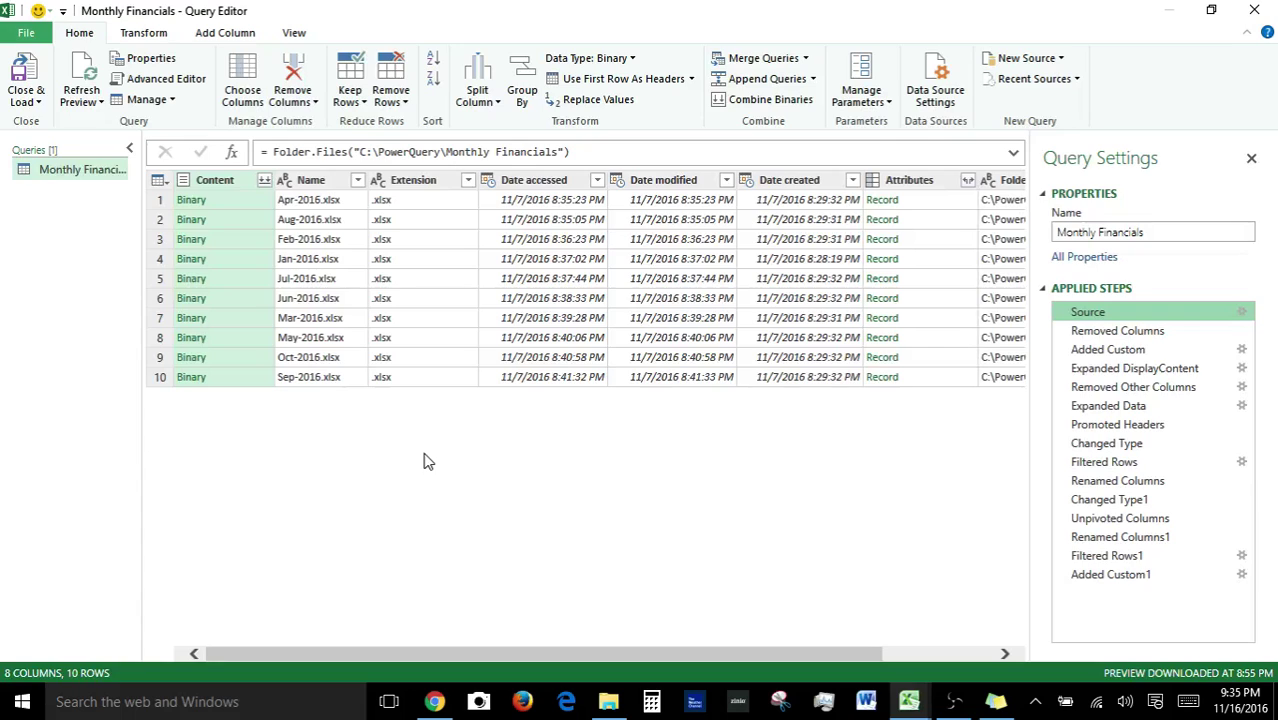
{"action": "left_click", "coordinate": [1133, 583]}
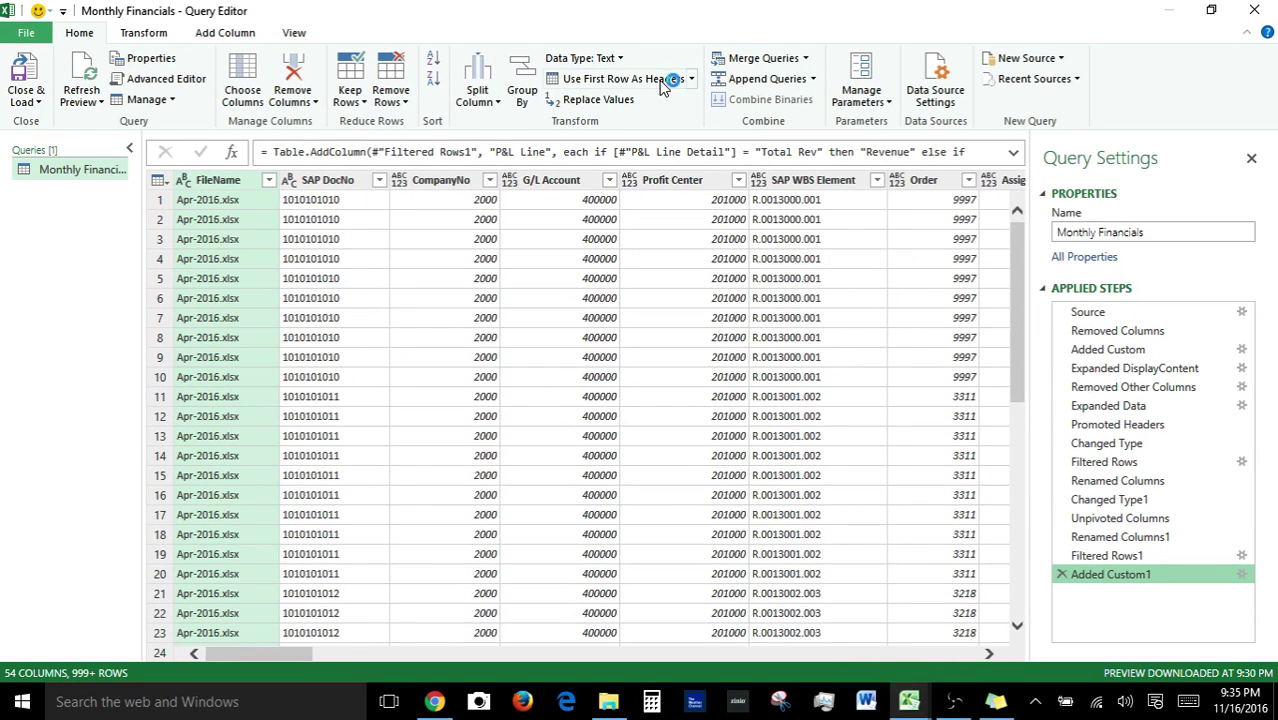
{"action": "right_click", "coordinate": [86, 170]}
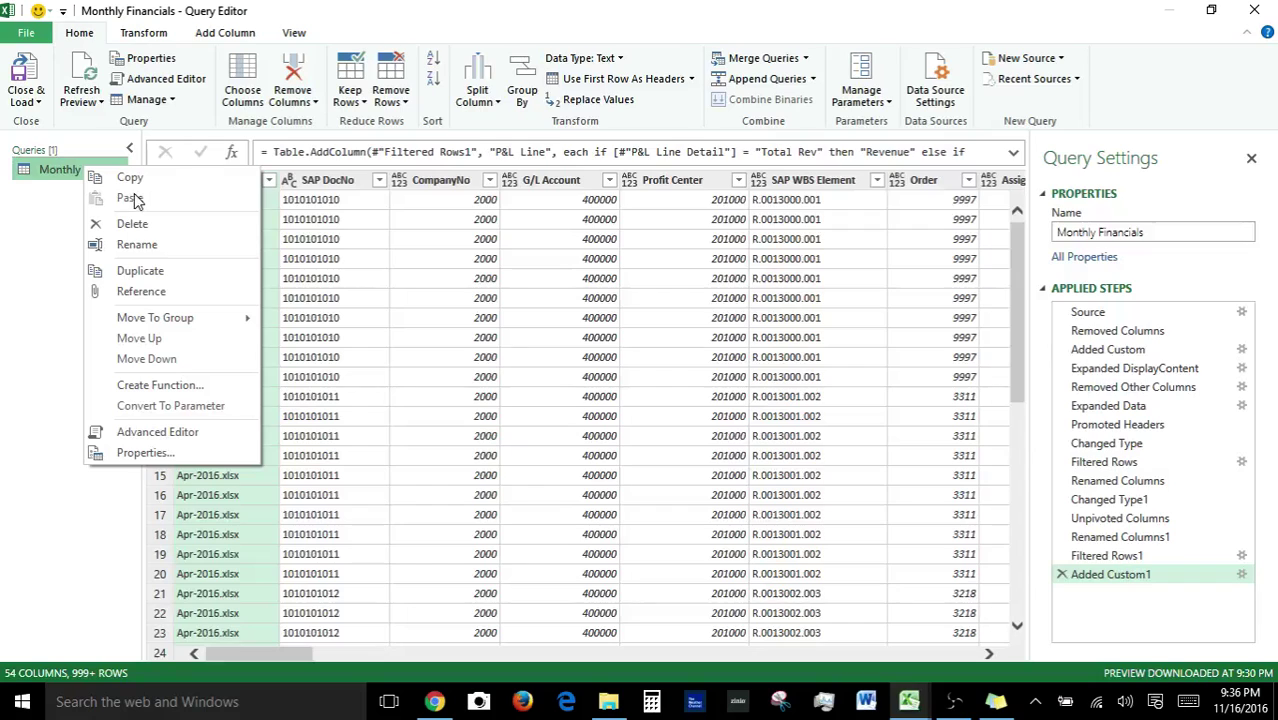
{"action": "left_click", "coordinate": [147, 249]}
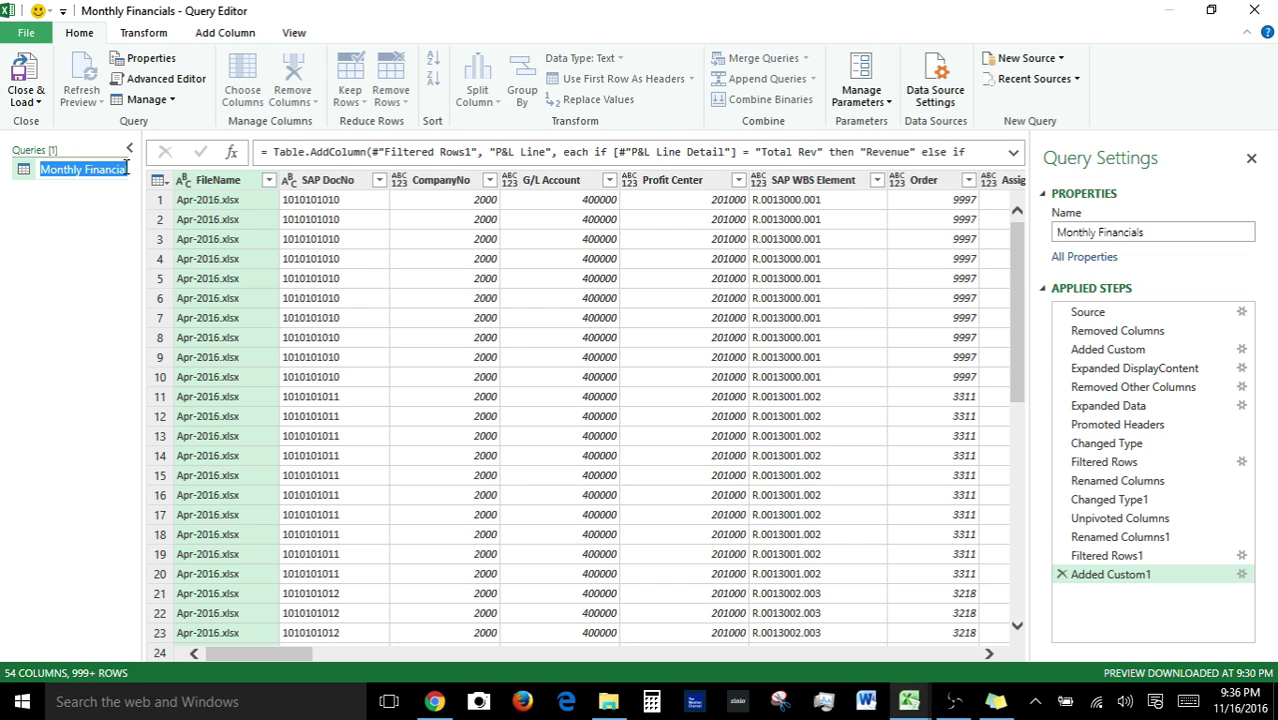
{"action": "key", "text": "Return"}
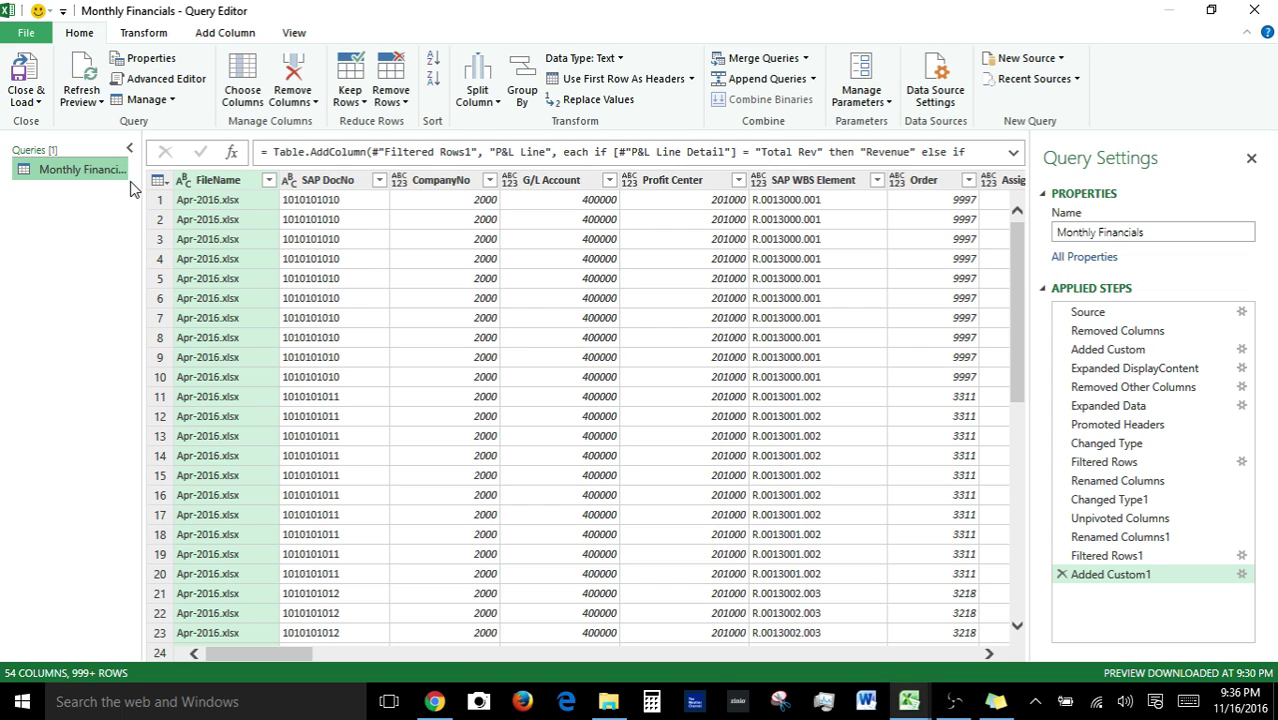
Widen the queries list and rename the Monthly Financials query to Monthly Financials 2016
{"action": "left_click_drag", "start_coordinate": [140, 190], "coordinate": [222, 262]}
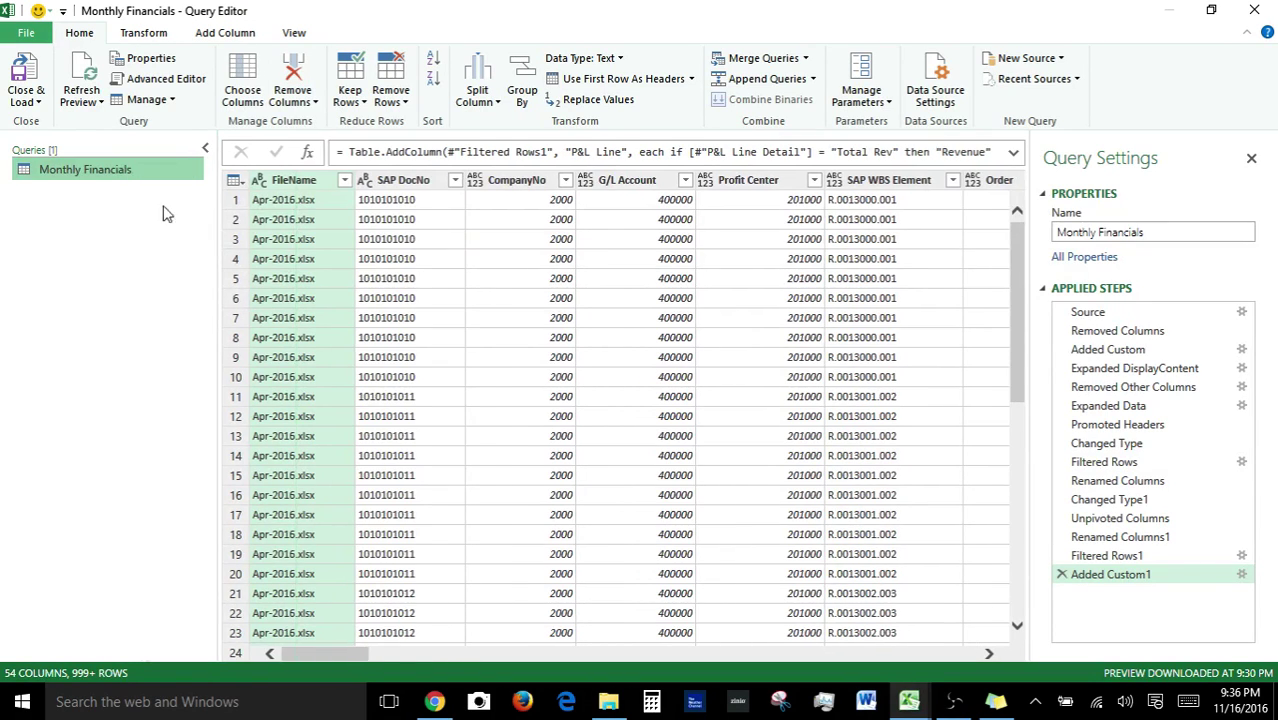
{"action": "right_click", "coordinate": [156, 166]}
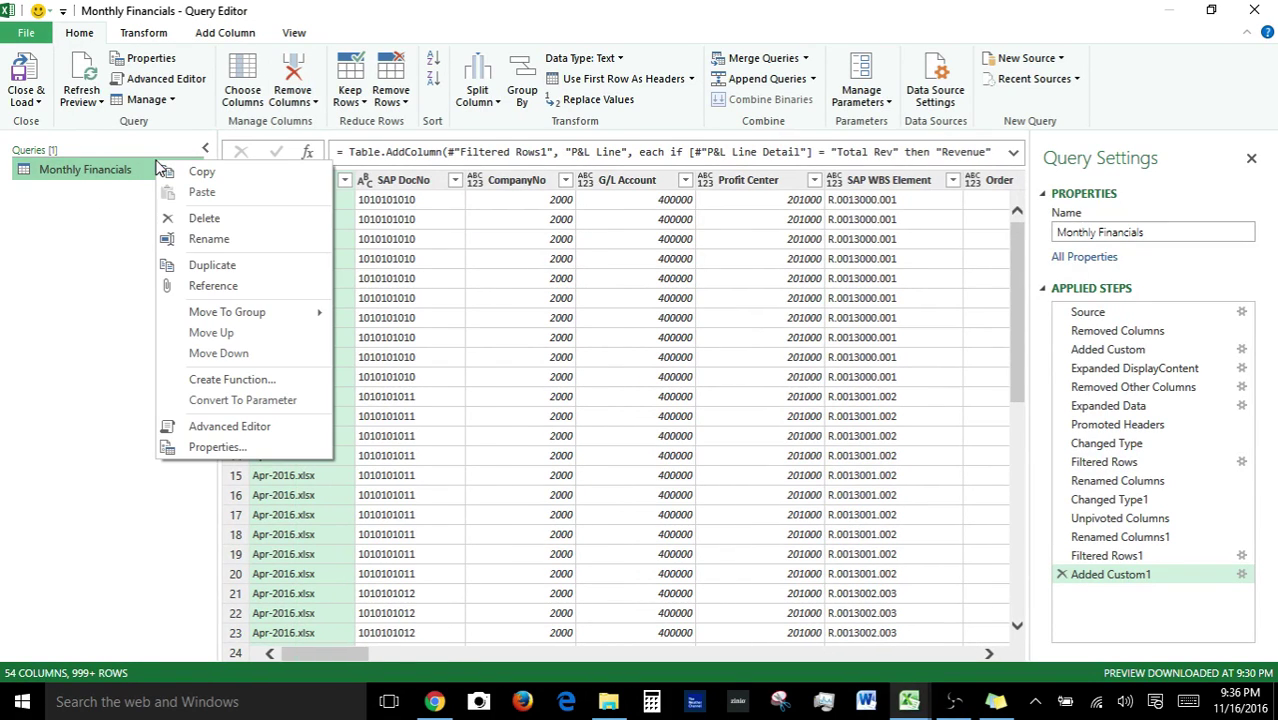
{"action": "left_click", "coordinate": [209, 239]}
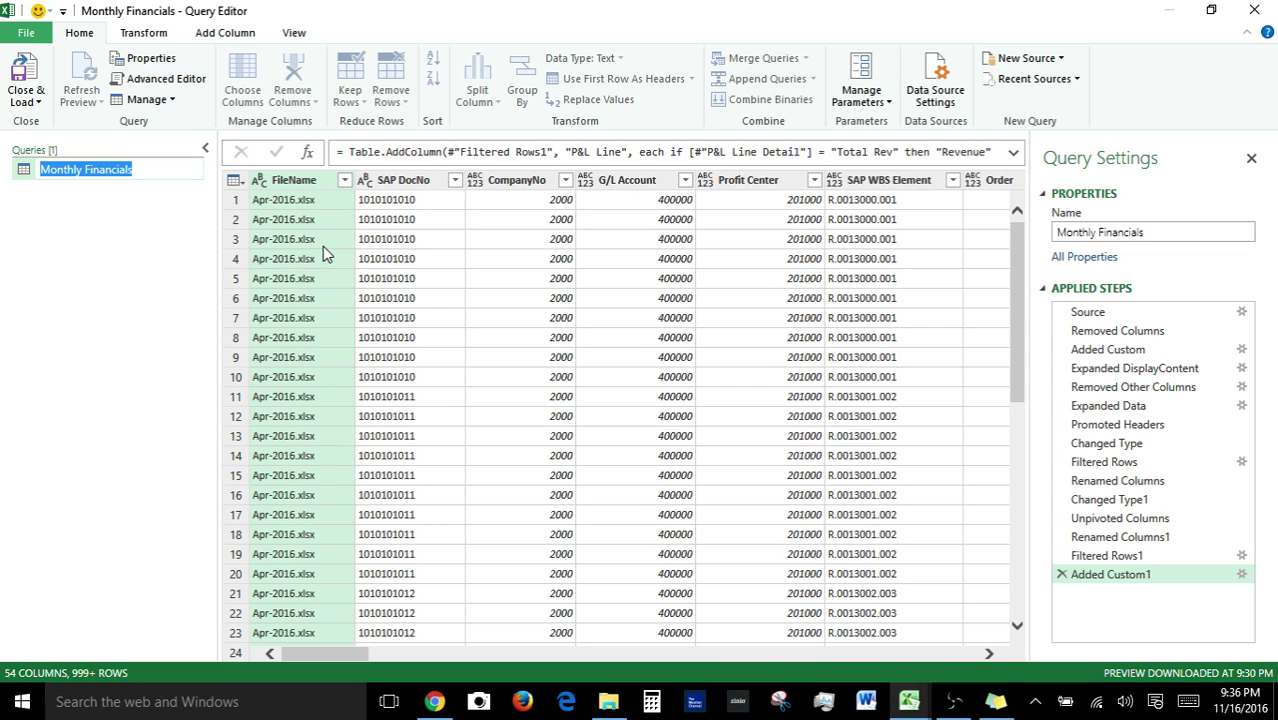
{"action": "key", "text": "Home"}
{"action": "type", "text": "2016"}
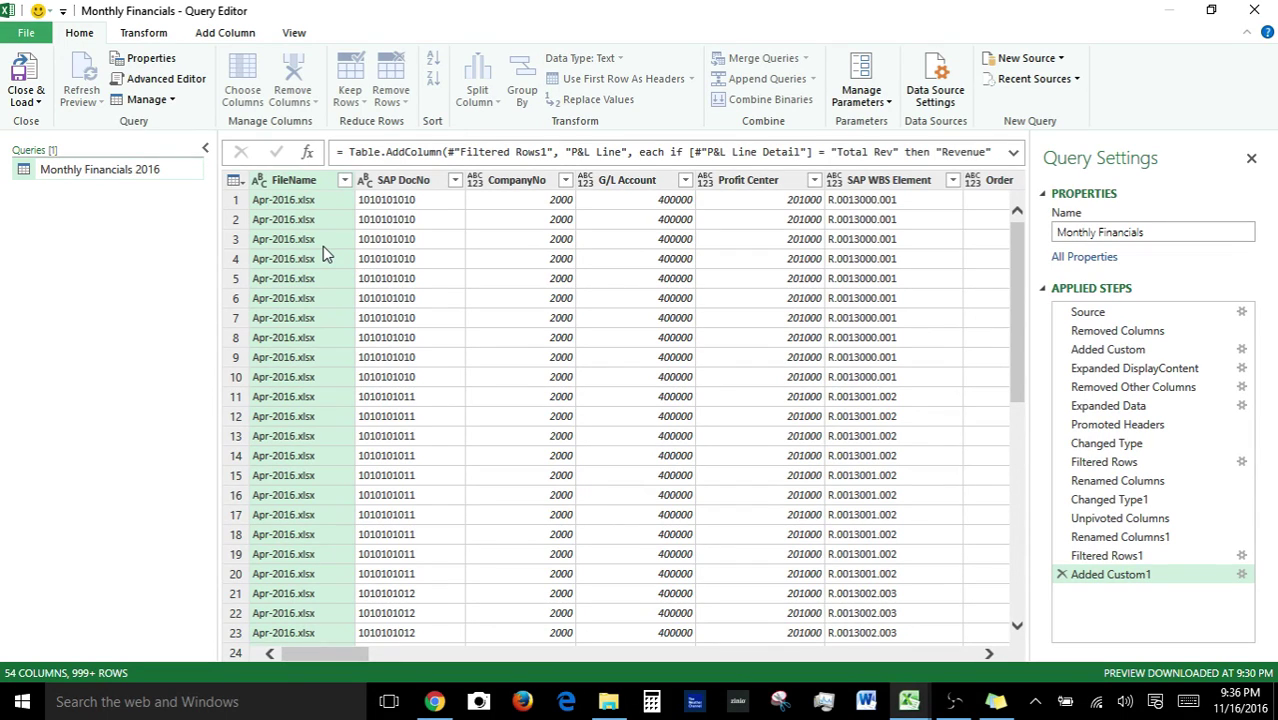
Duplicate the Monthly Financials 2016 query and open the copy to view its applied steps
{"action": "right_click", "coordinate": [171, 177]}
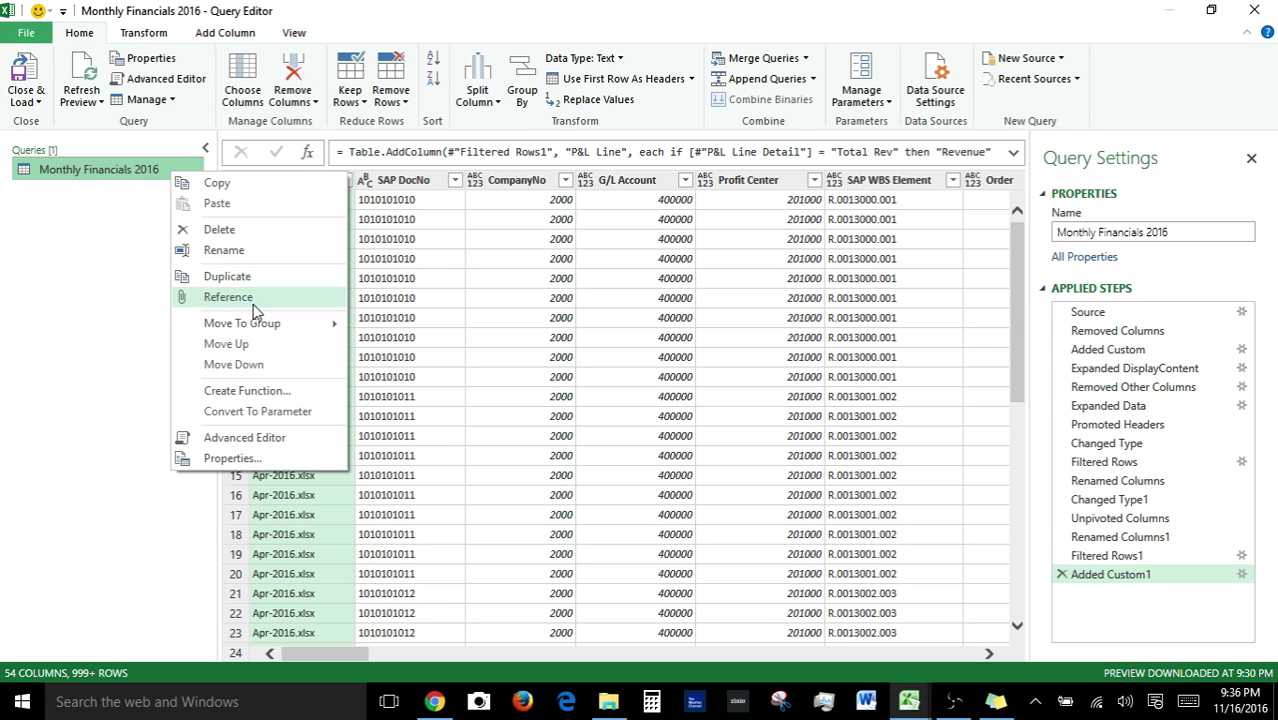
{"action": "left_click", "coordinate": [230, 284]}
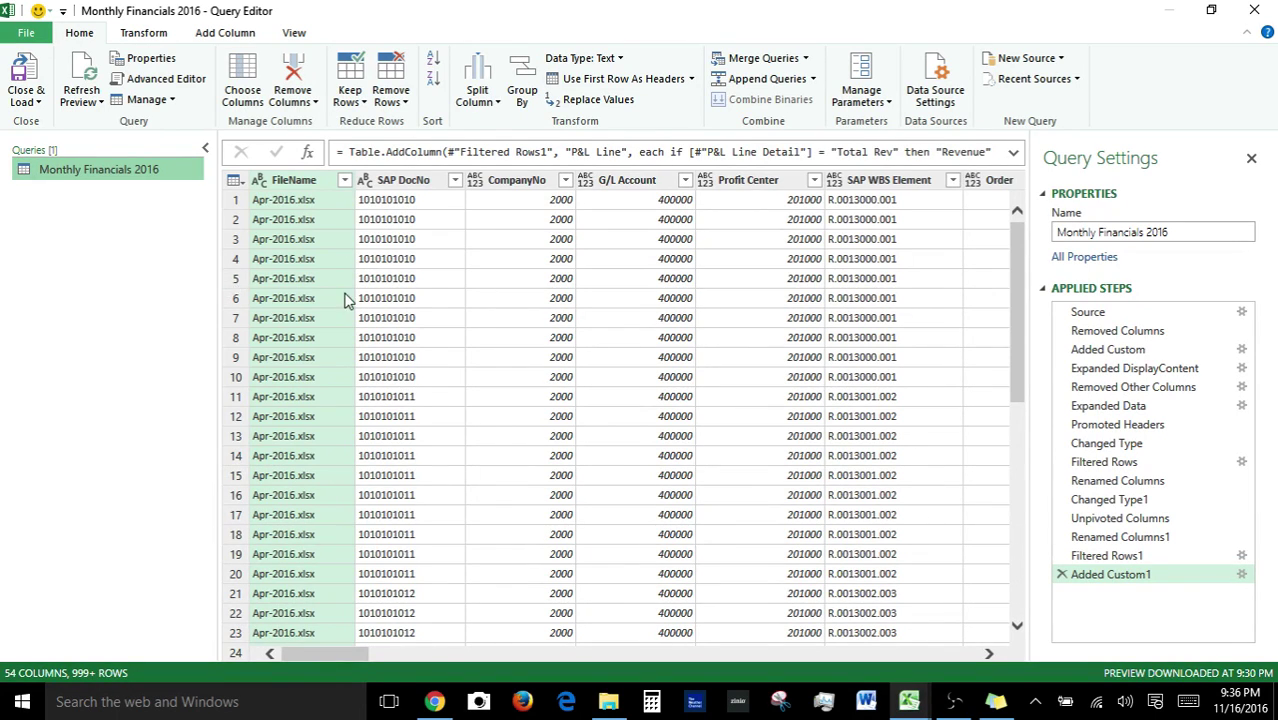
{"action": "left_click", "coordinate": [179, 167]}
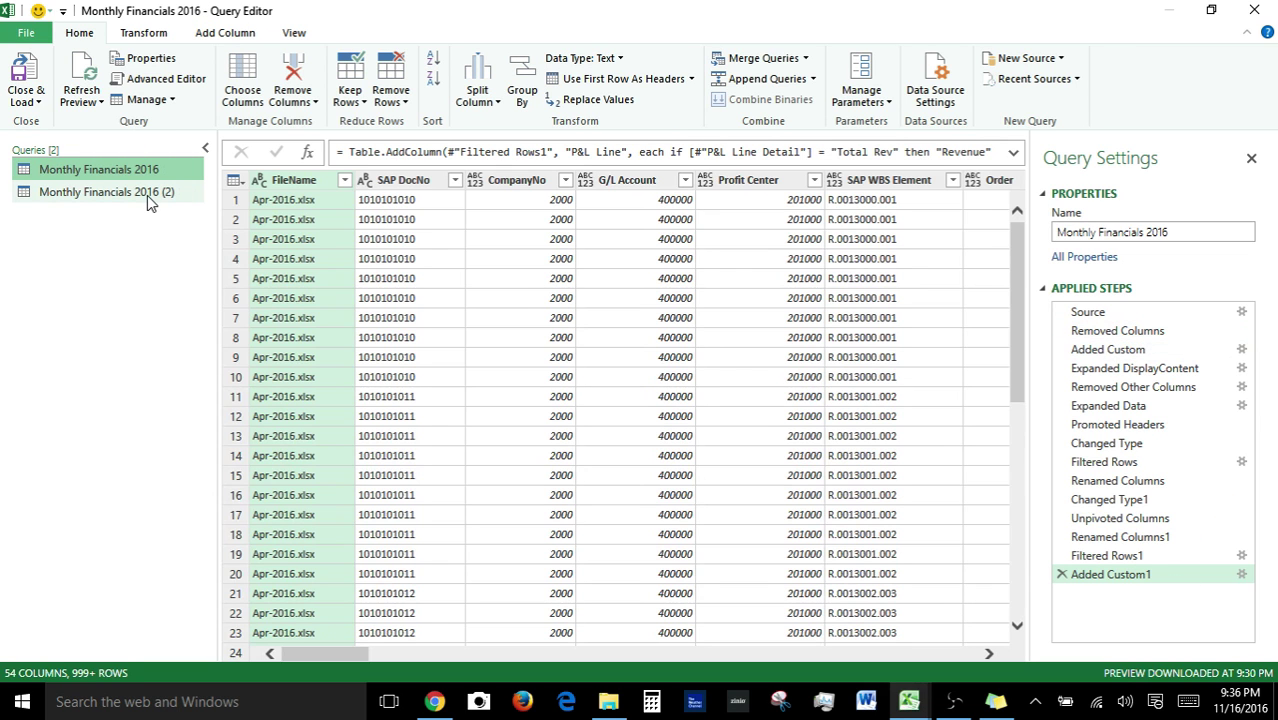
{"action": "left_click", "coordinate": [147, 195]}
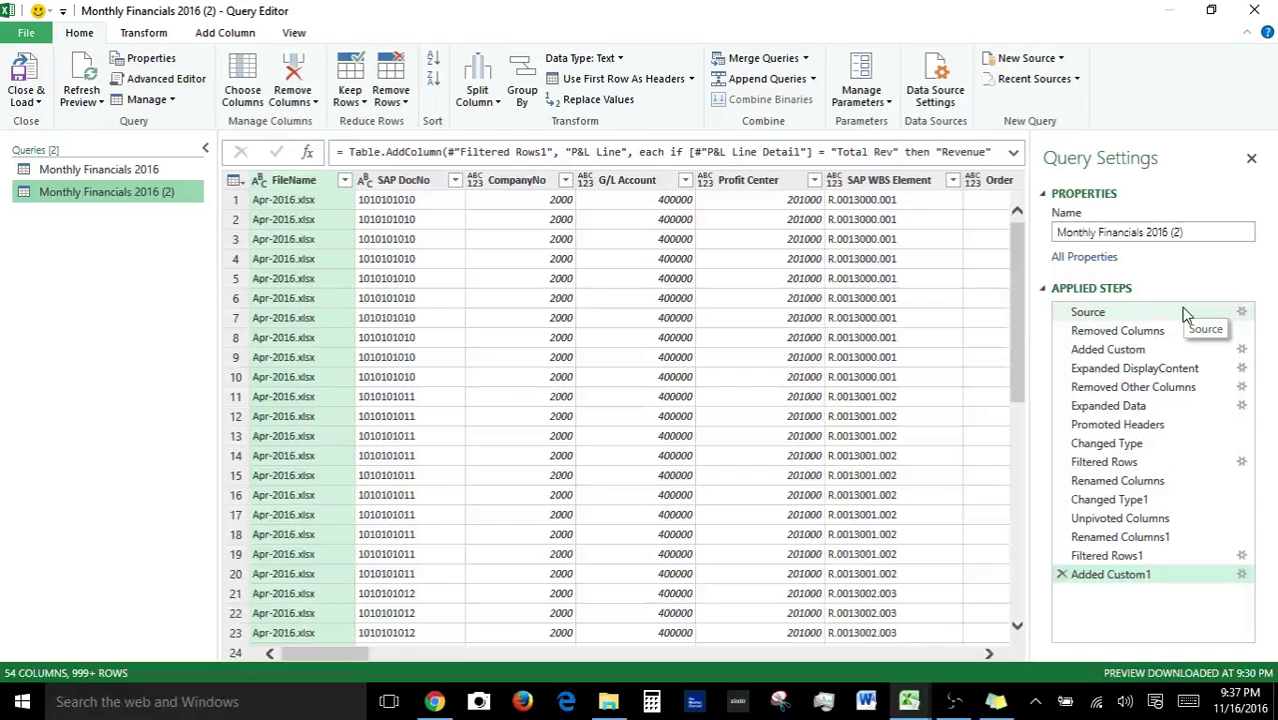
Delete the duplicated query and return to the original Monthly Financials 2016 query
{"action": "key", "text": "Delete"}
{"action": "left_click", "coordinate": [114, 172]}
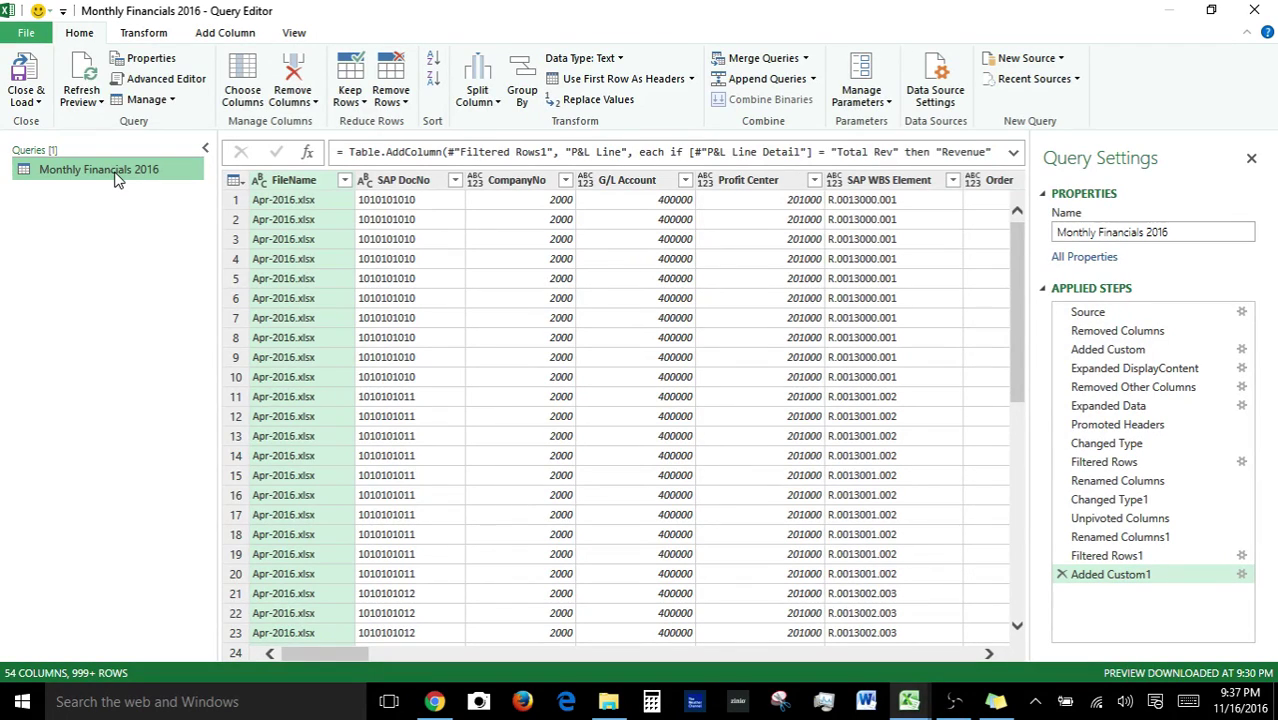
Create a new query that references Monthly Financials 2016
{"action": "left_click", "coordinate": [115, 175]}
{"action": "right_click", "coordinate": [115, 175]}
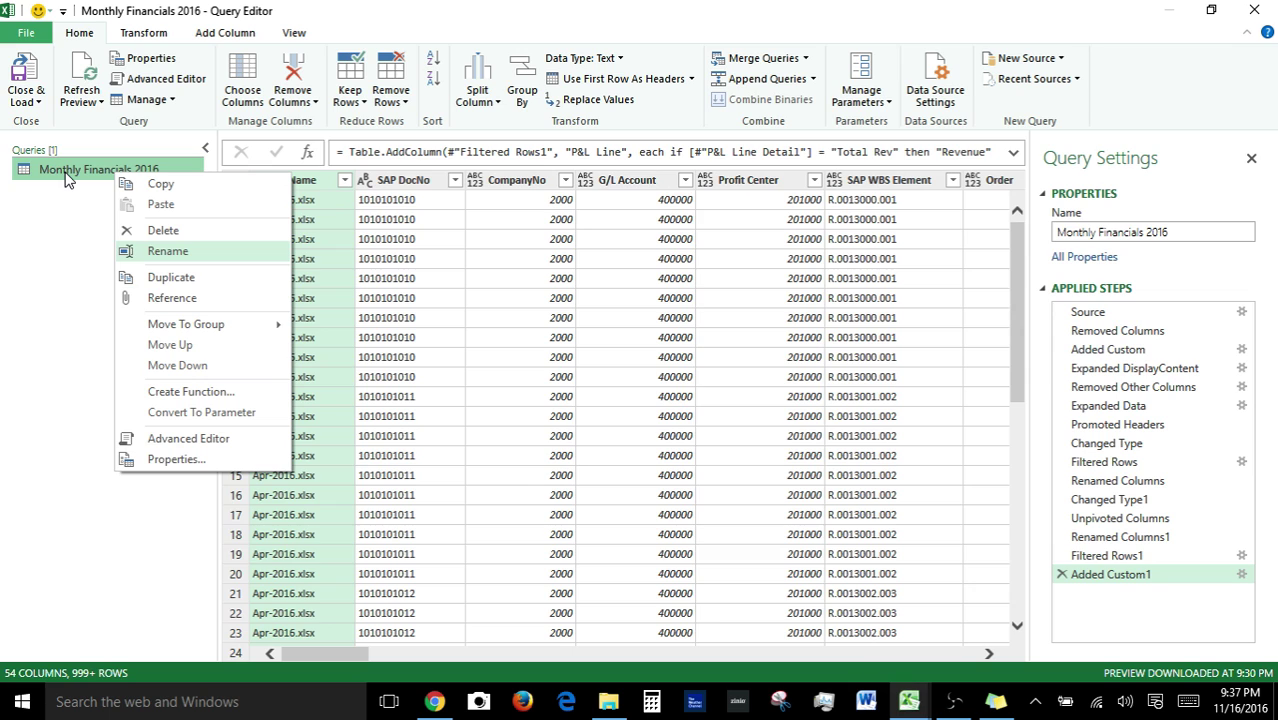
{"action": "left_click", "coordinate": [181, 300]}
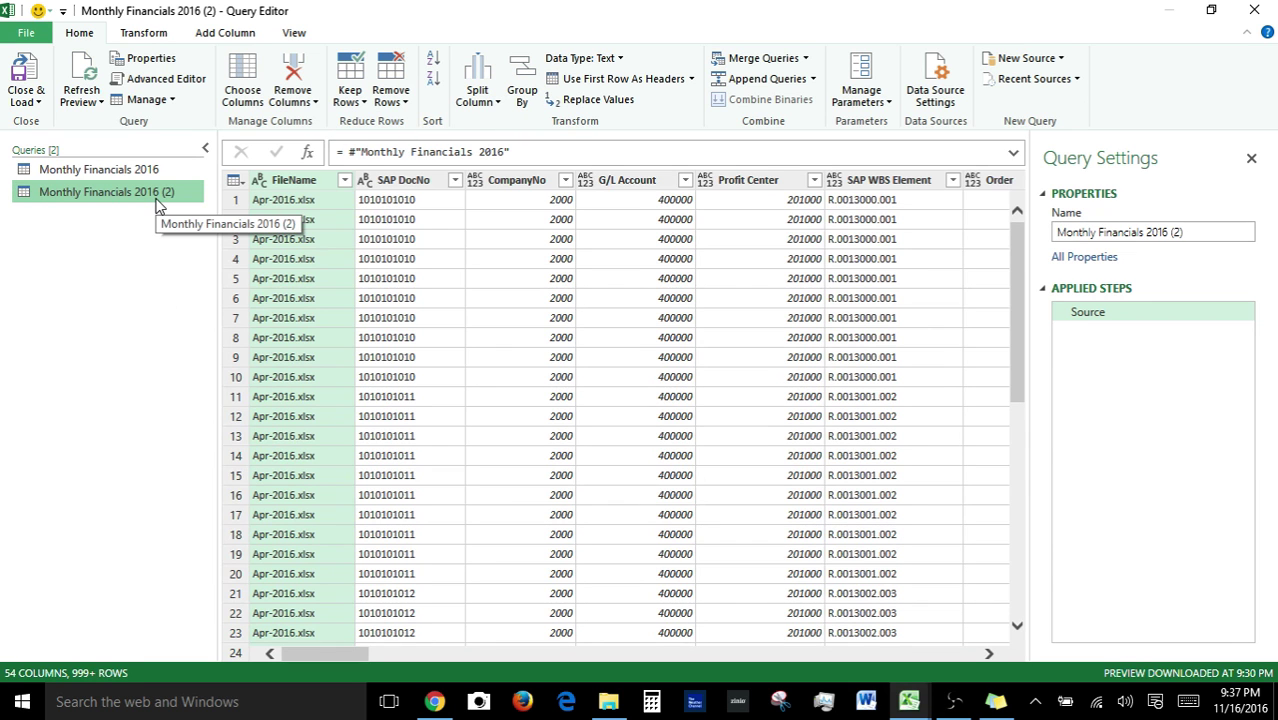
Remove the SAP DocNo column in the referenced query, and delete that removal from its applied steps
{"action": "left_click", "coordinate": [522, 184]}
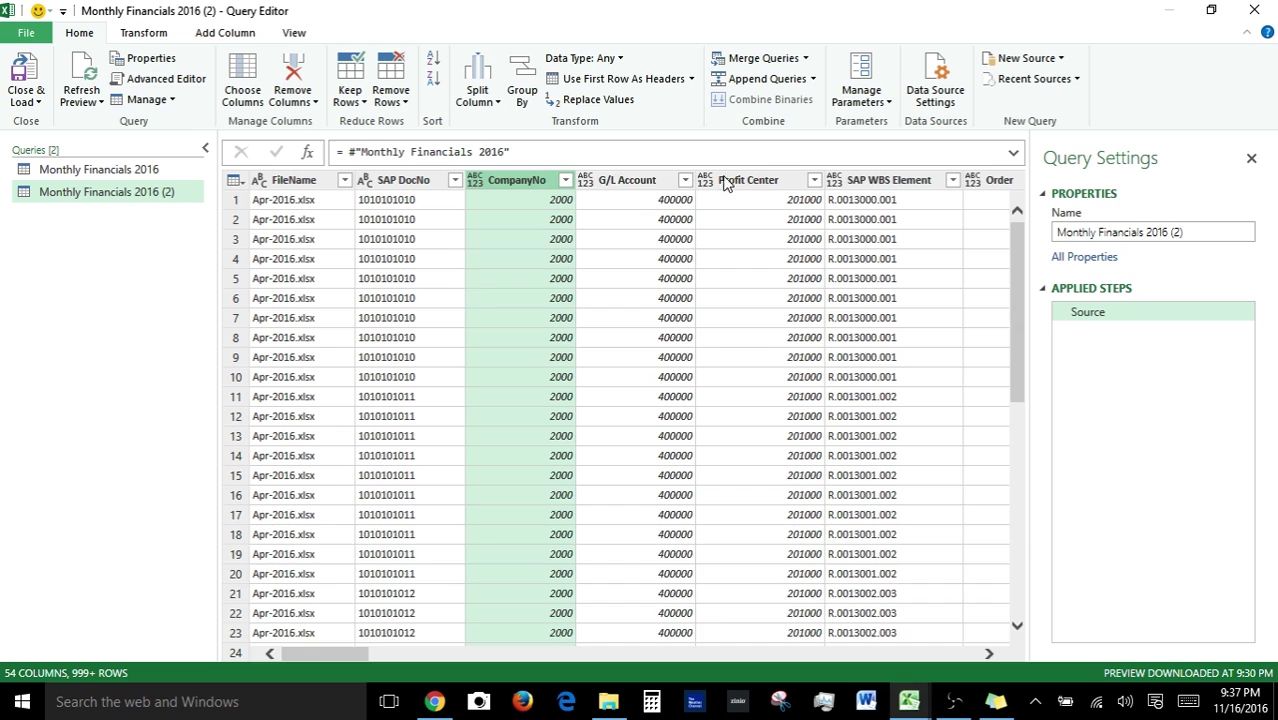
{"action": "left_click", "coordinate": [688, 199]}
{"action": "left_click", "coordinate": [891, 200]}
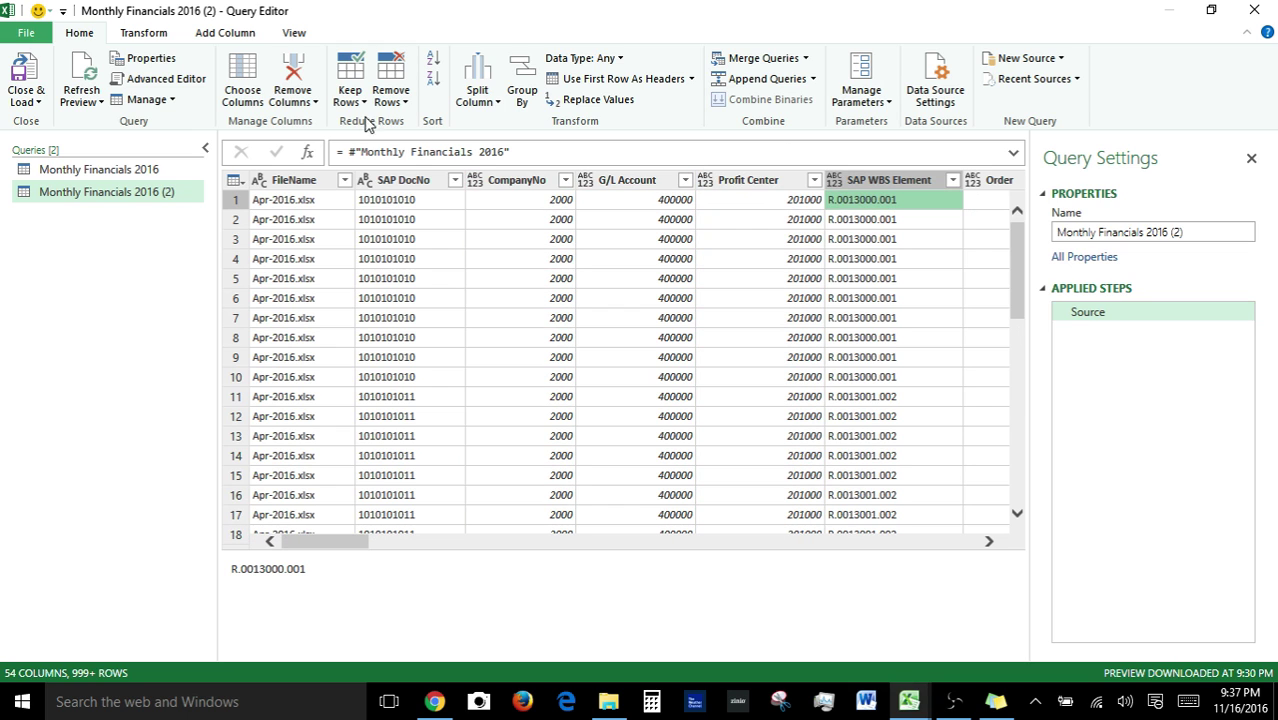
{"action": "left_click", "coordinate": [380, 186]}
{"action": "right_click", "coordinate": [381, 185]}
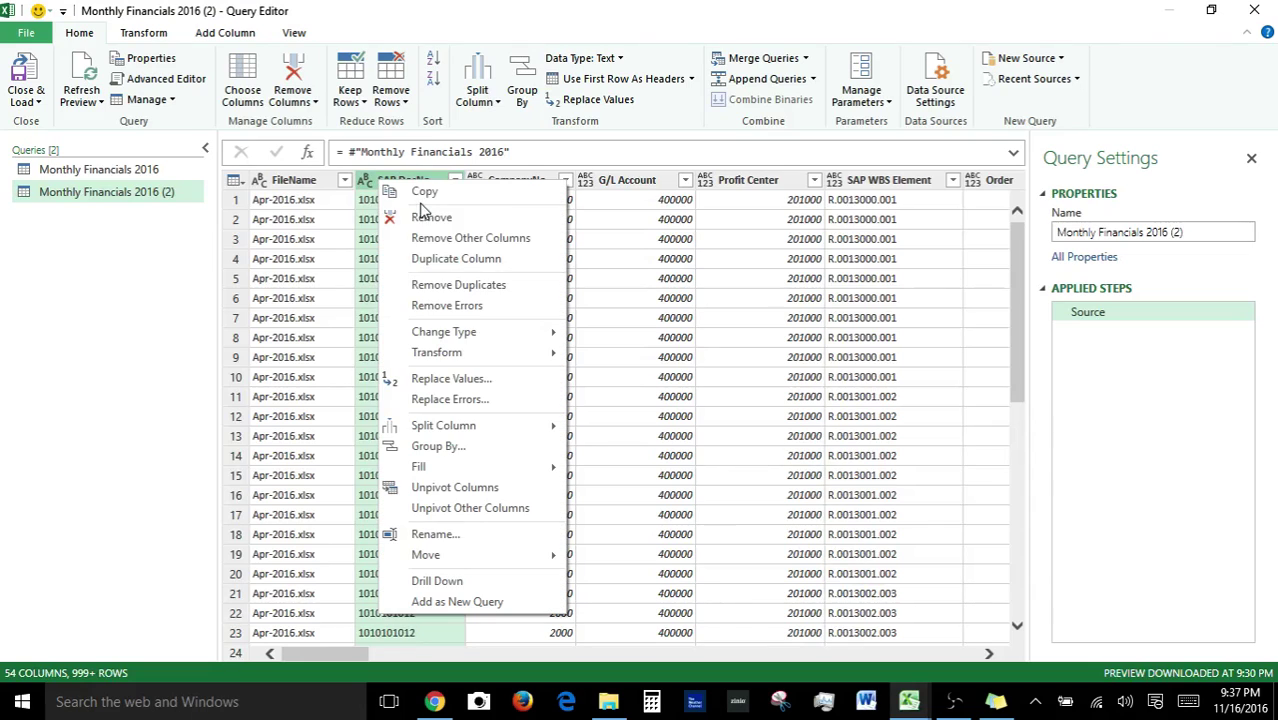
{"action": "left_click", "coordinate": [431, 218]}
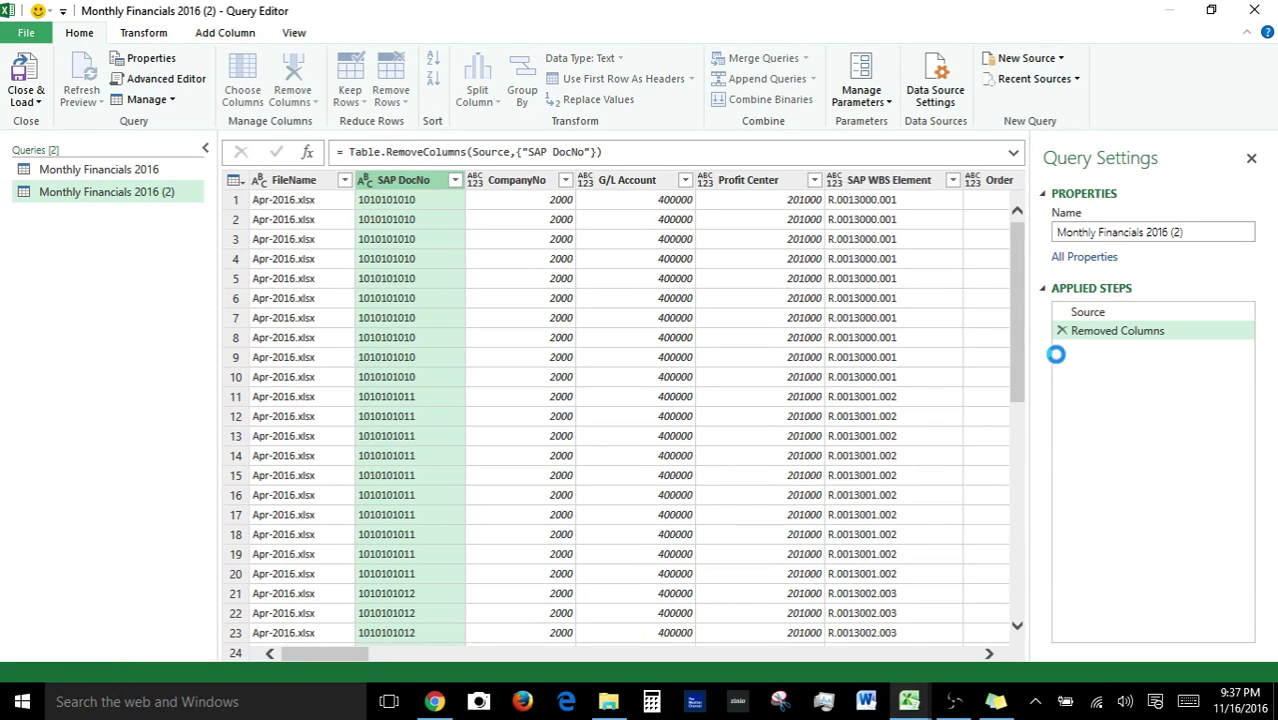
{"action": "left_click", "coordinate": [1062, 331]}
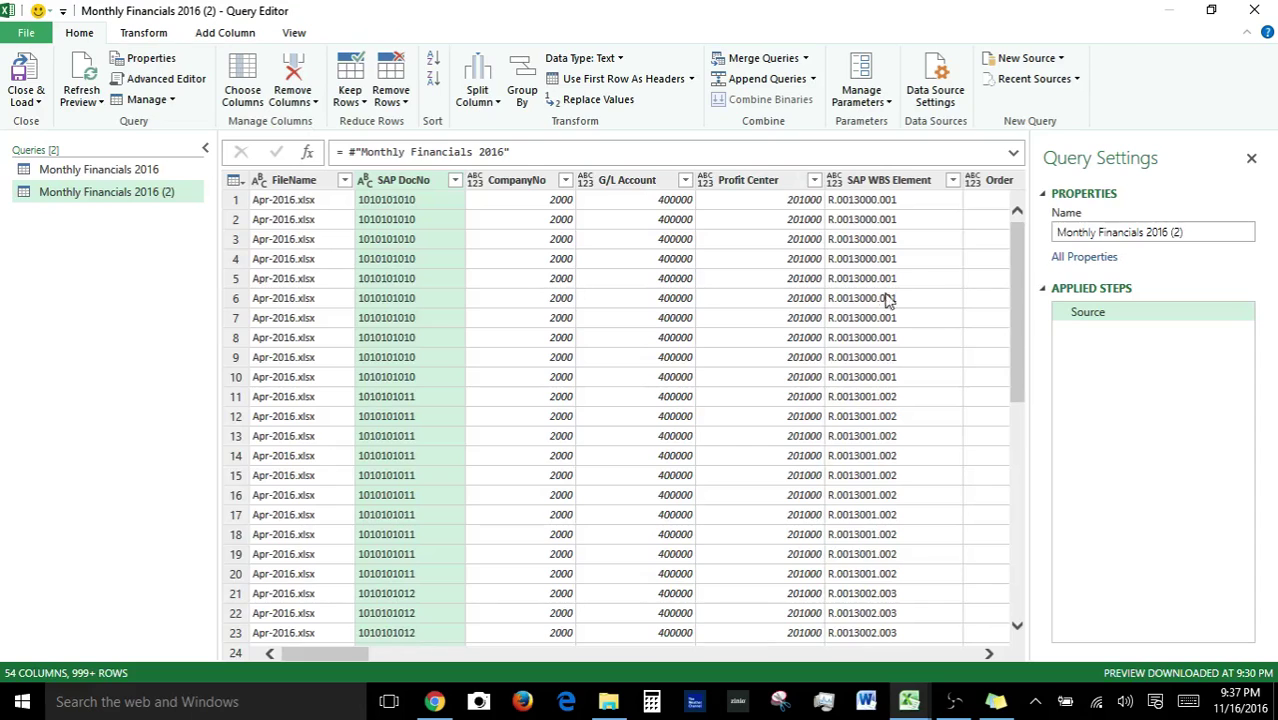
Delete the referenced query and reselect the original Monthly Financials 2016 query
{"action": "right_click", "coordinate": [112, 205]}
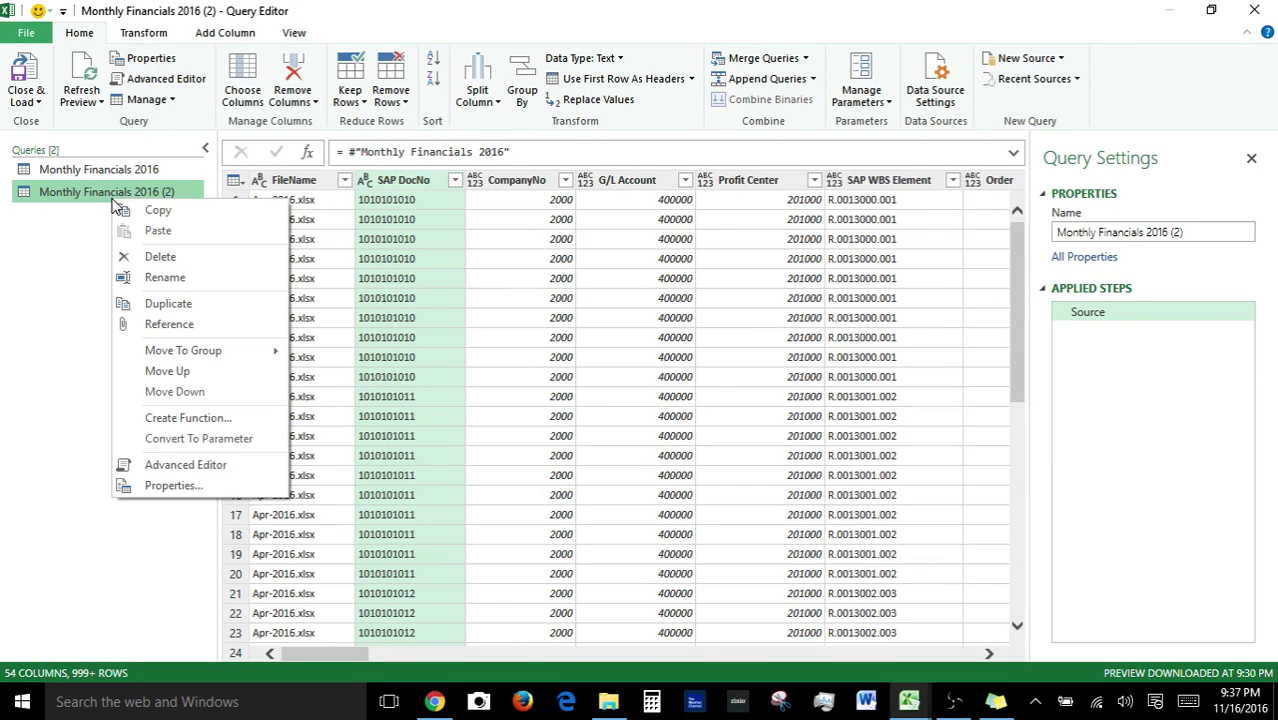
{"action": "left_click", "coordinate": [160, 272]}
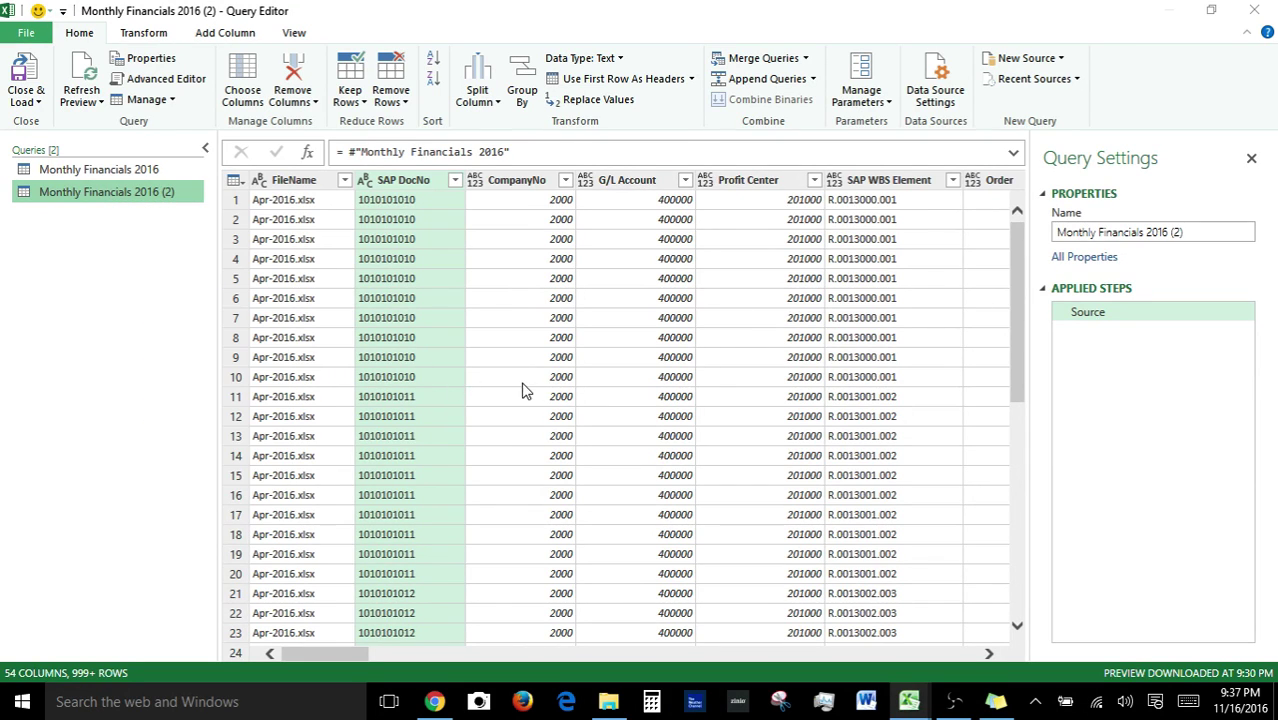
{"action": "key", "text": "Delete"}
{"action": "left_click", "coordinate": [730, 384]}
{"action": "left_click", "coordinate": [112, 175]}
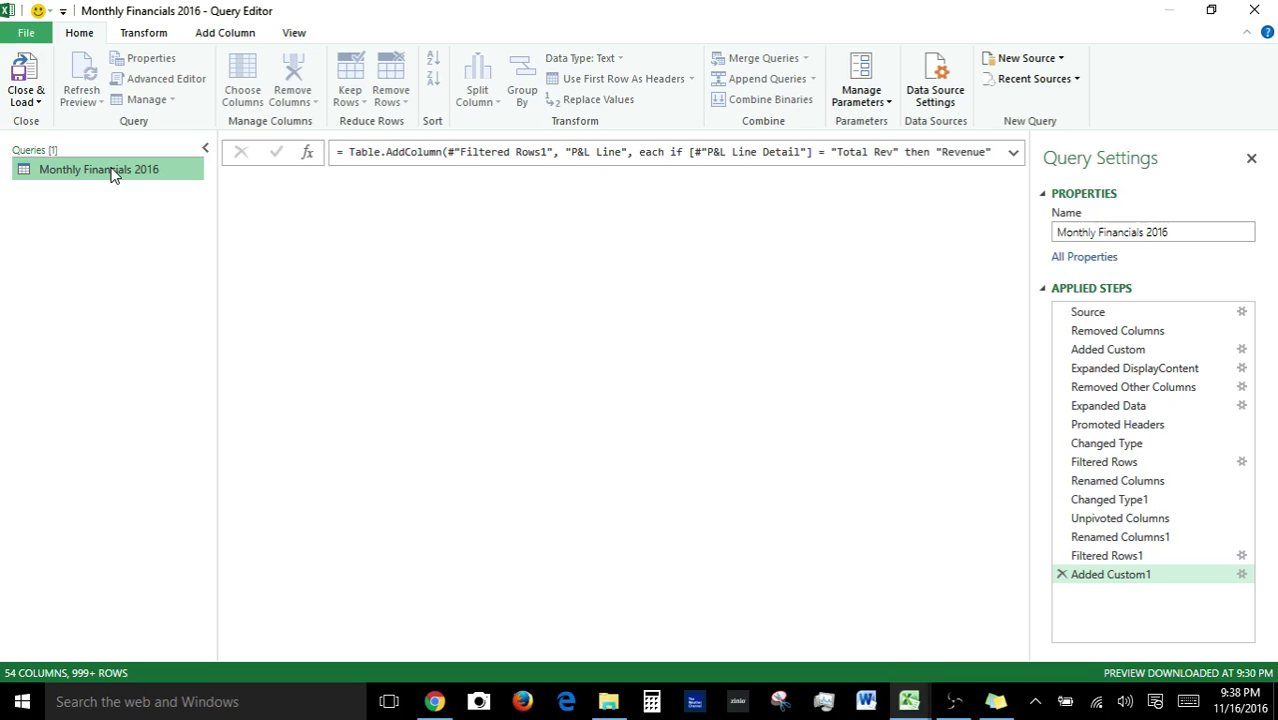
Open the Advanced Editor for the Monthly Financials 2016 query and close it without editing
{"action": "right_click", "coordinate": [114, 172]}
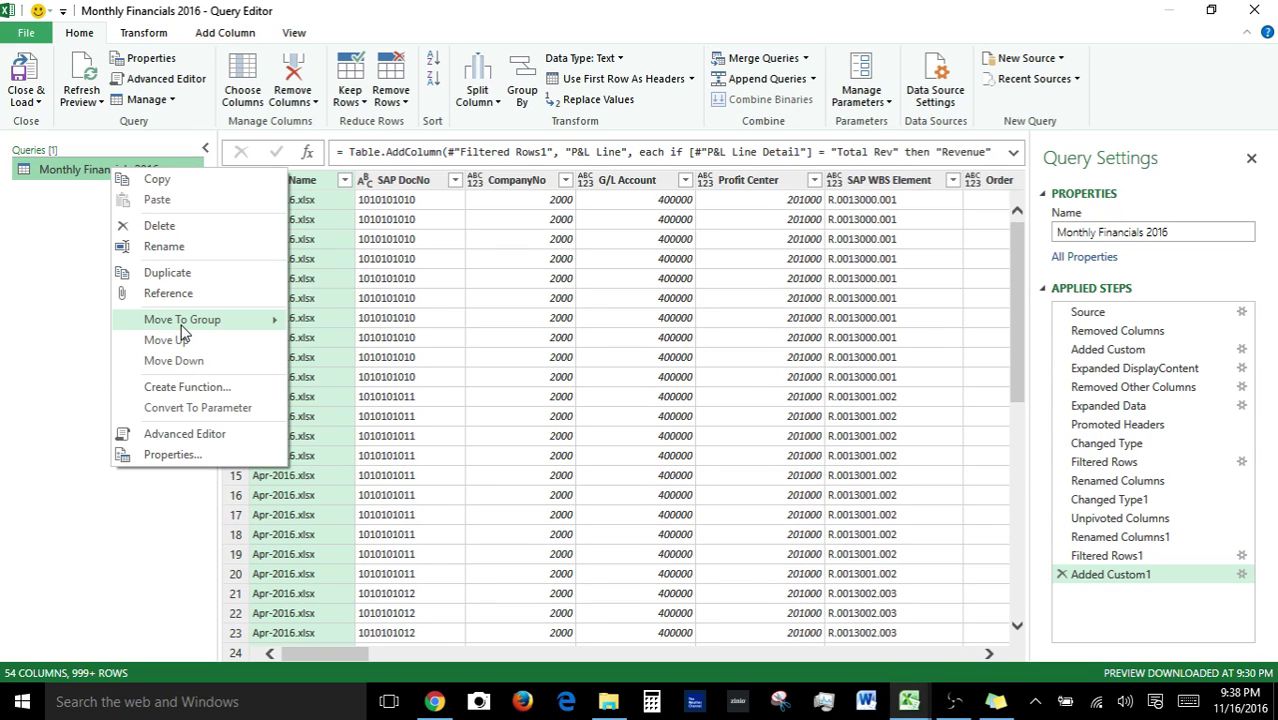
{"action": "mouse_move", "coordinate": [182, 320]}
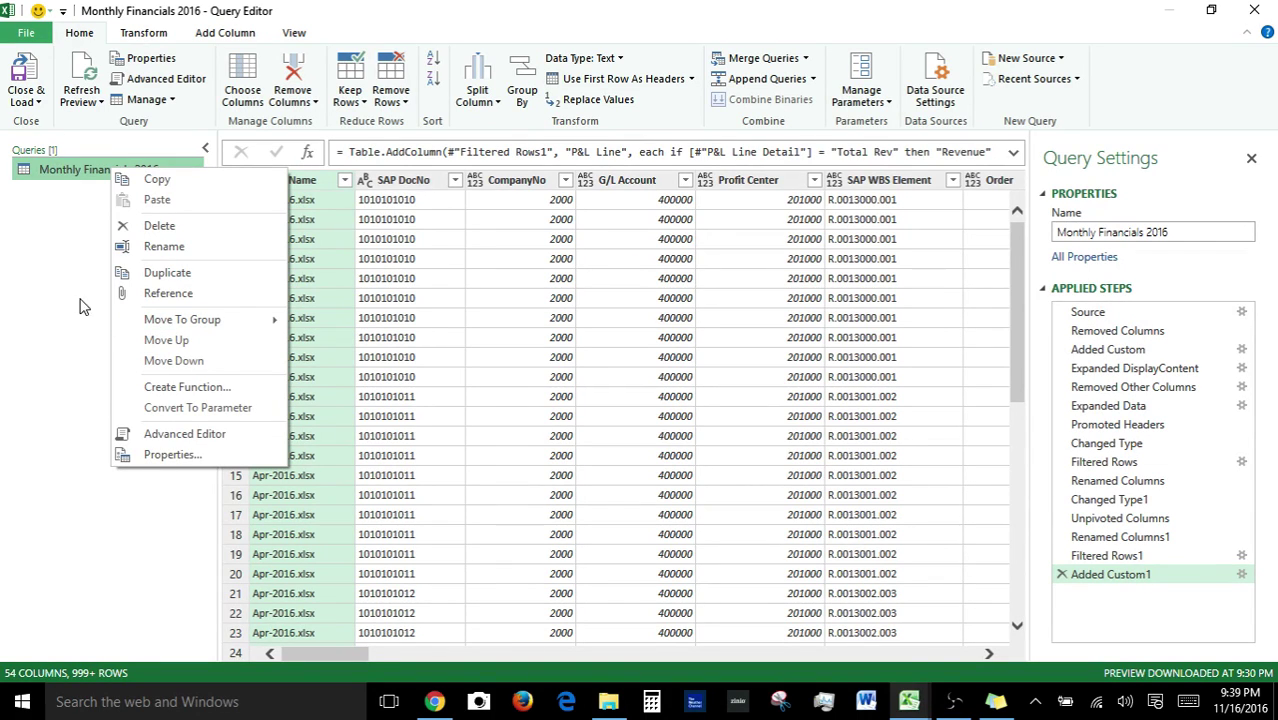
{"action": "left_click", "coordinate": [212, 436]}
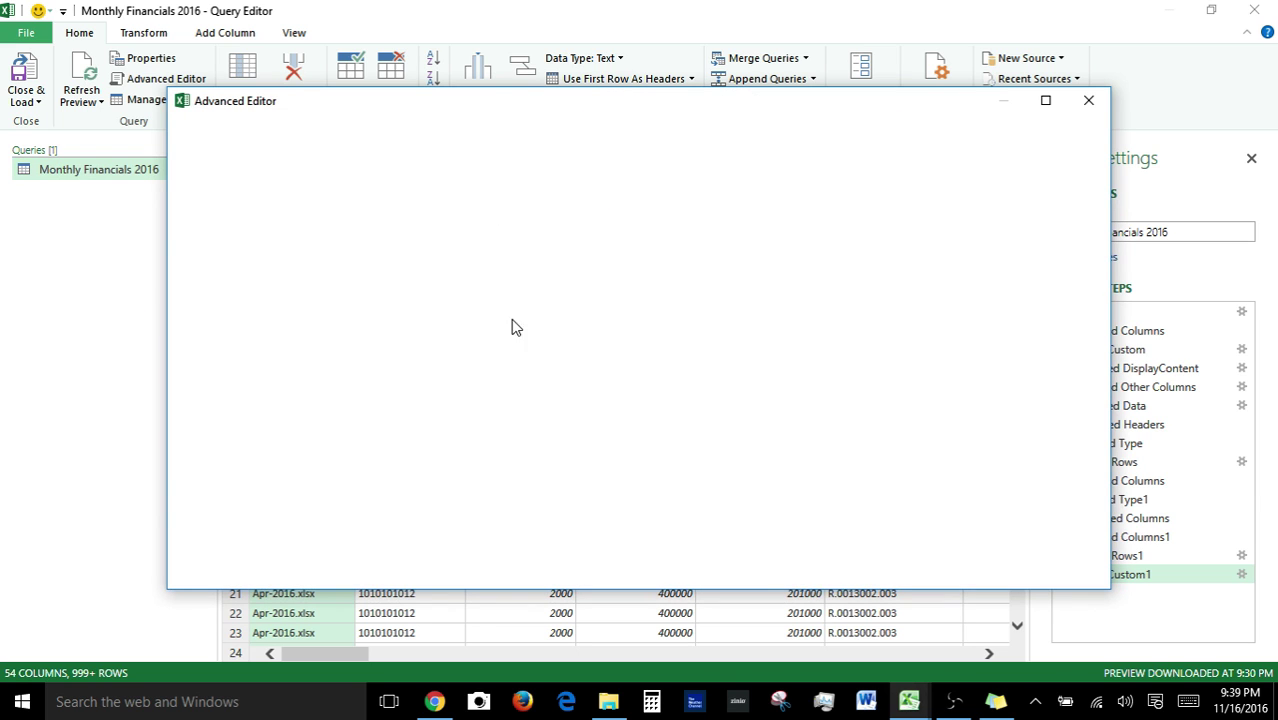
{"action": "left_click", "coordinate": [1088, 100]}
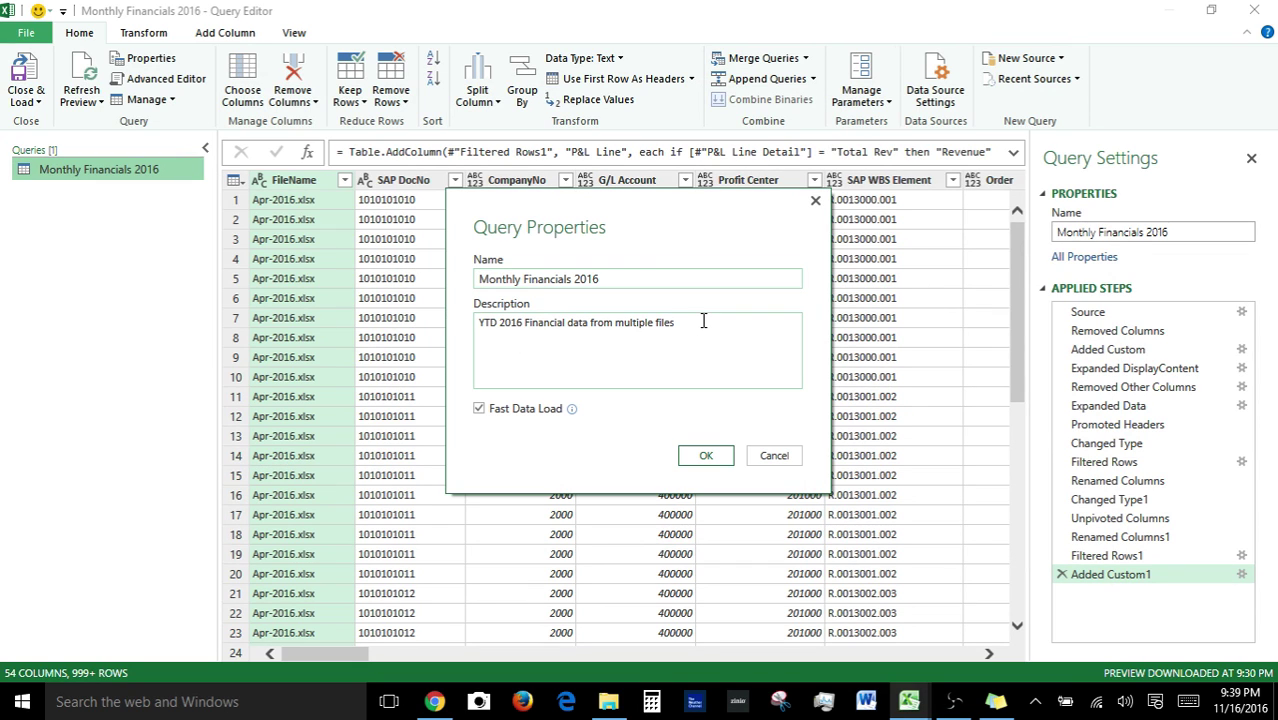
Prefix the description of the Monthly Financials 2016 query with "New comment: " in its query properties
{"action": "left_click_drag", "start_coordinate": [700, 325], "coordinate": [463, 333]}
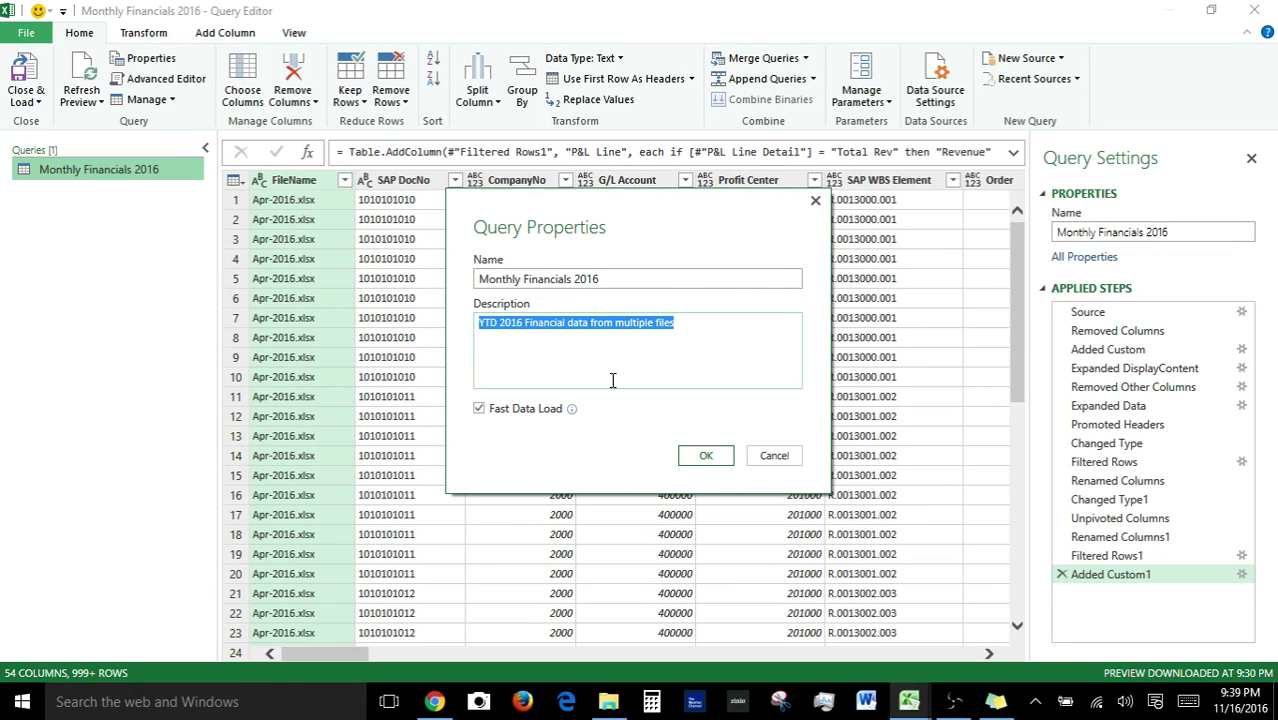
{"action": "key", "text": "Left"}
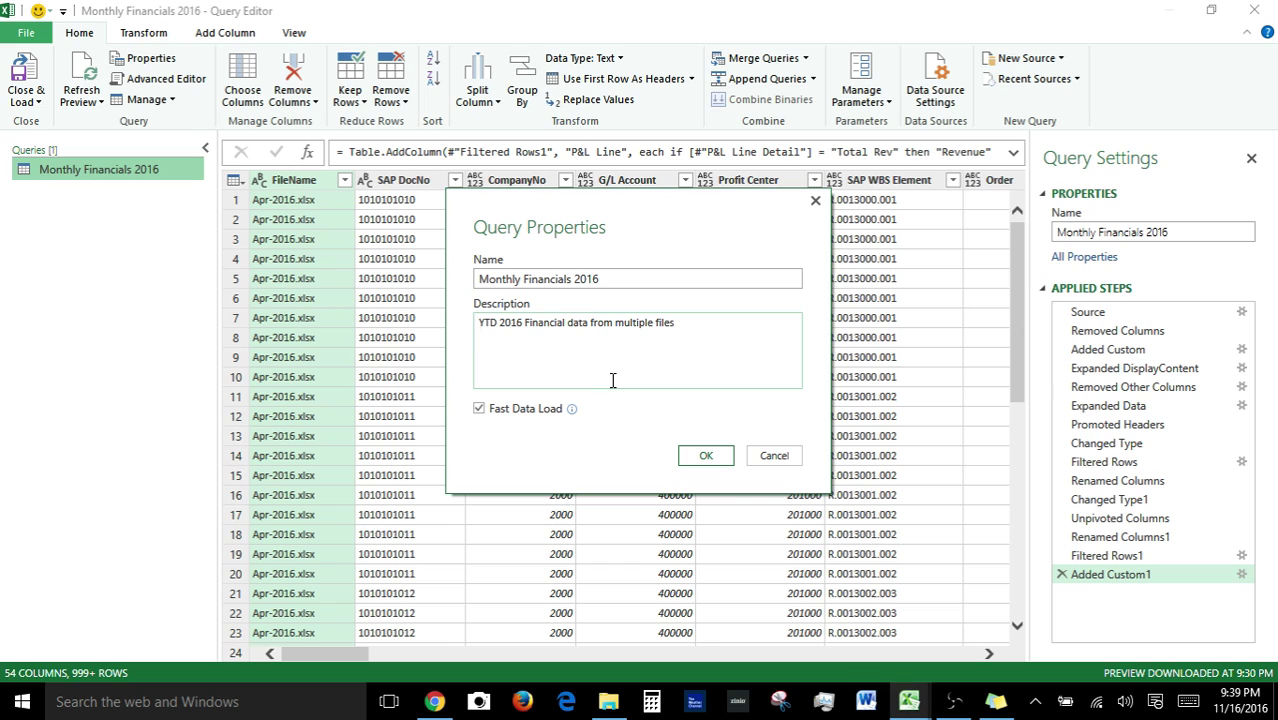
{"action": "type", "text": "New comment"}
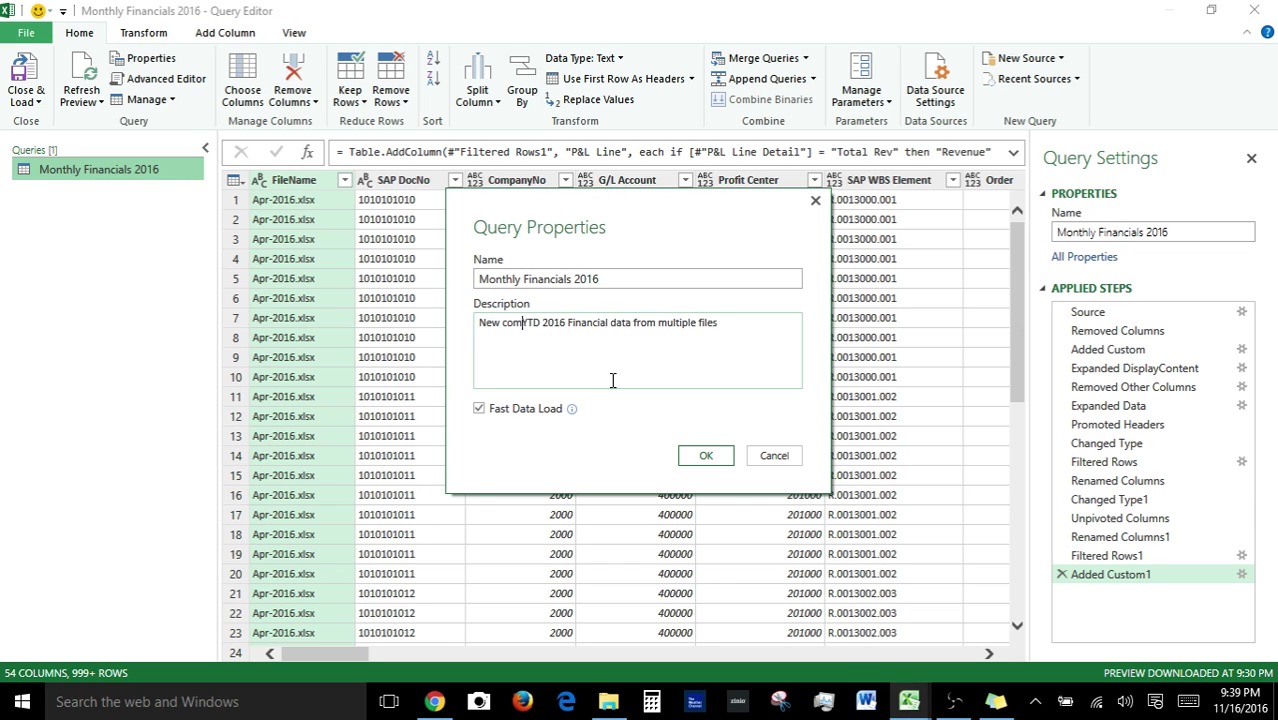
{"action": "type", "text": ":"}
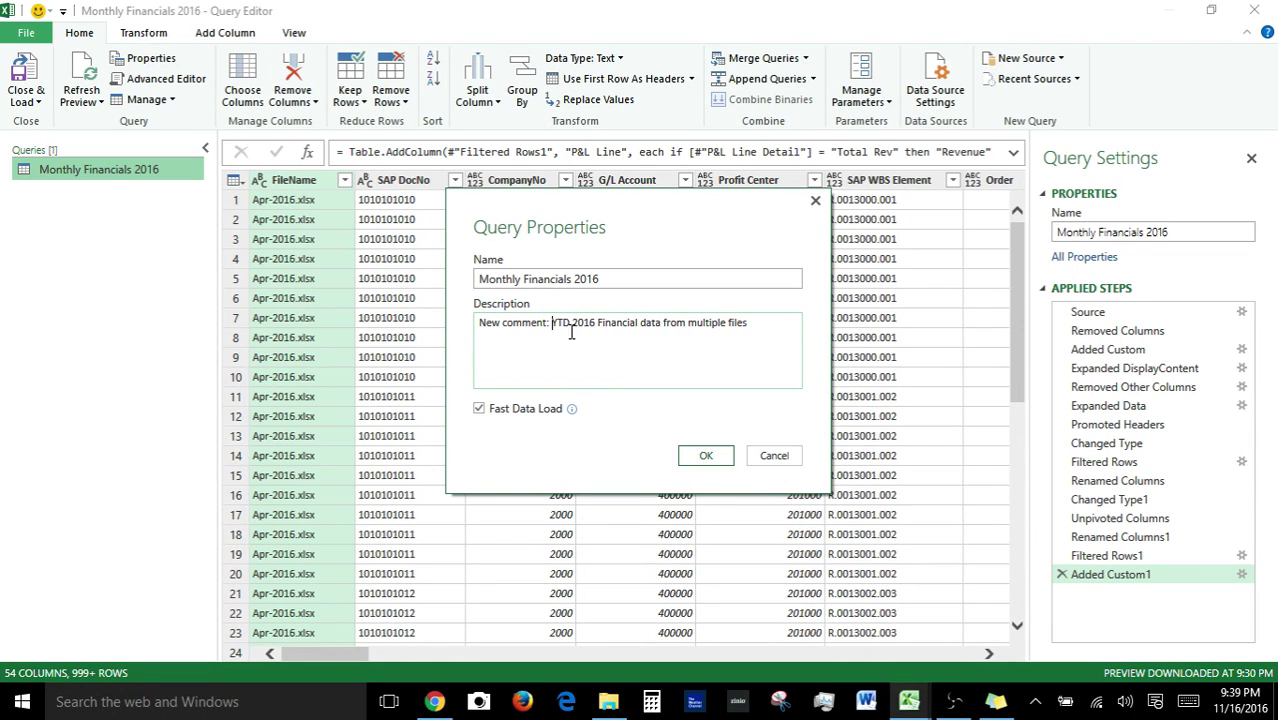
{"action": "left_click_drag", "start_coordinate": [745, 323], "coordinate": [477, 342]}
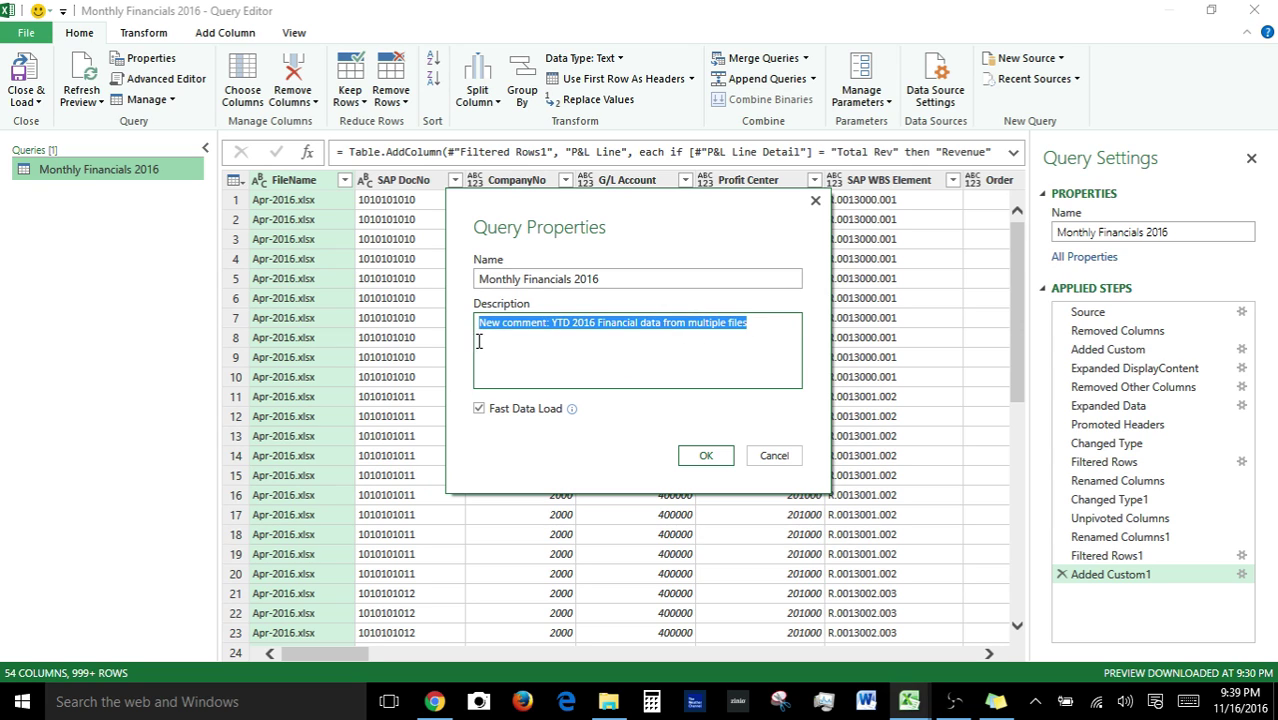
{"action": "left_click", "coordinate": [608, 336]}
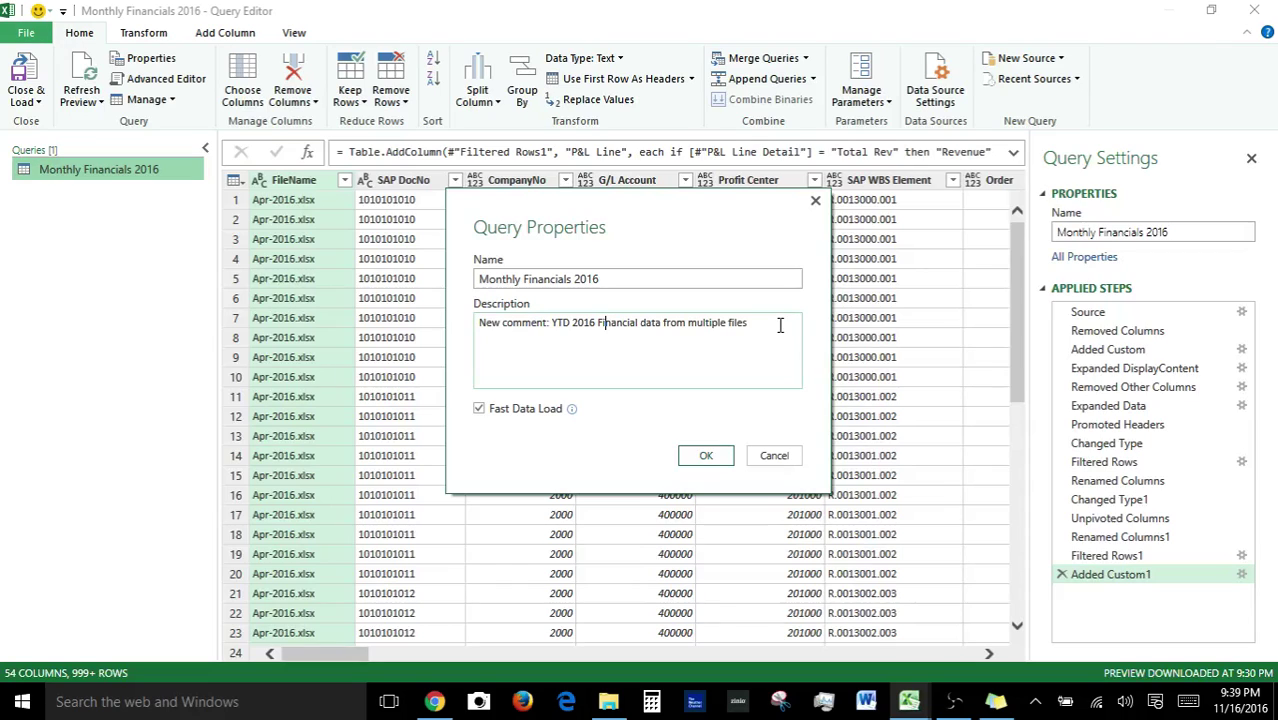
{"action": "left_click", "coordinate": [720, 460]}
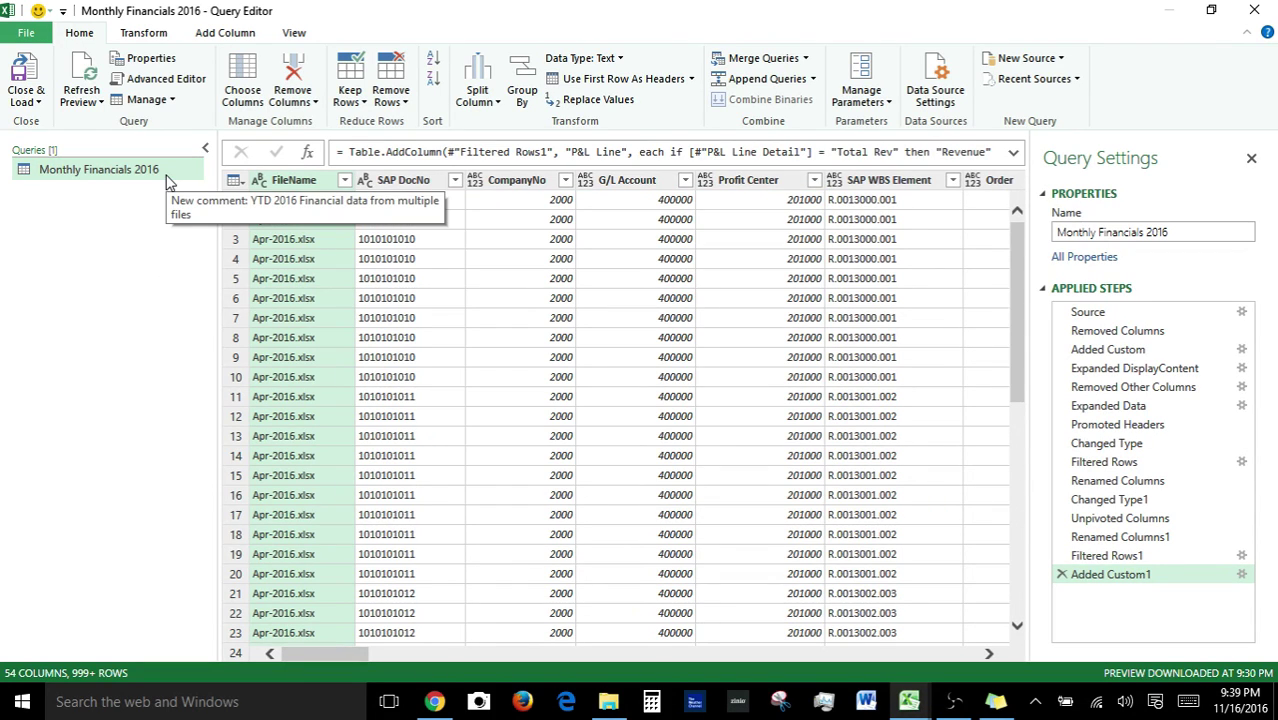
Add the description "this is what this step does" to the Source applied step's properties
{"action": "left_click", "coordinate": [1104, 318]}
{"action": "right_click", "coordinate": [1106, 322]}
{"action": "left_click", "coordinate": [1155, 516]}
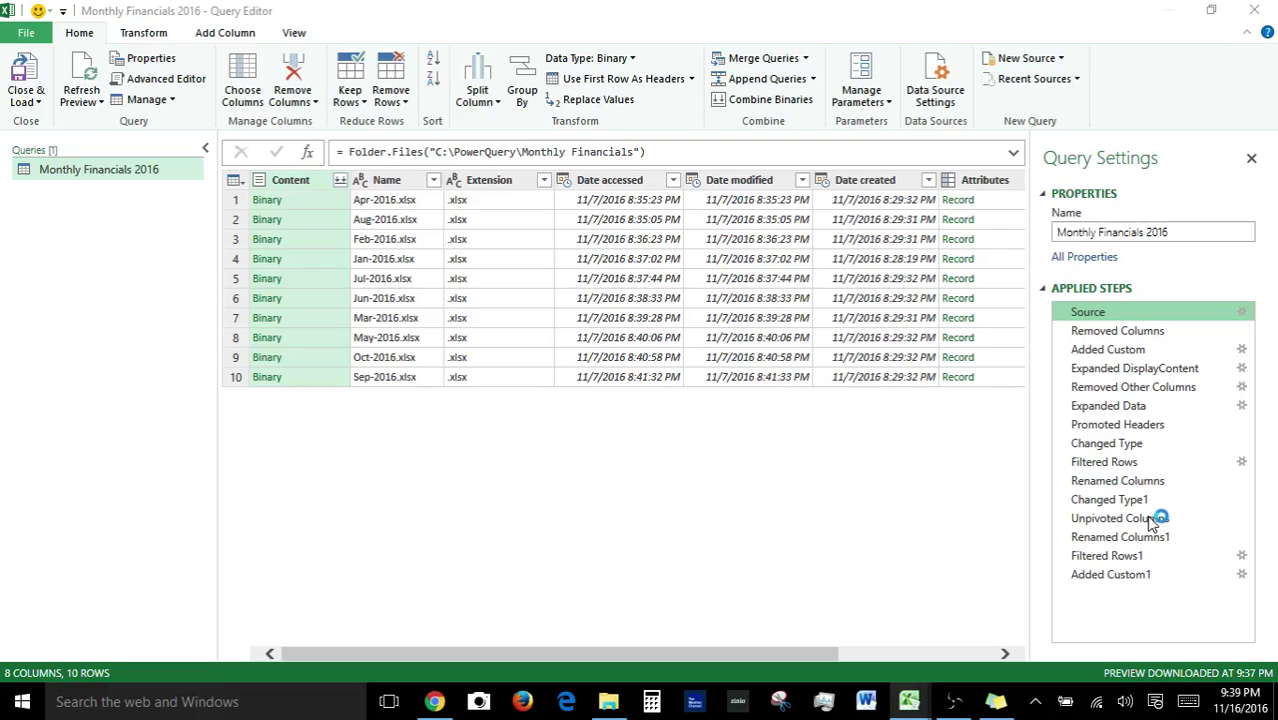
{"action": "left_click", "coordinate": [604, 342]}
{"action": "type", "text": "this is what this step does"}
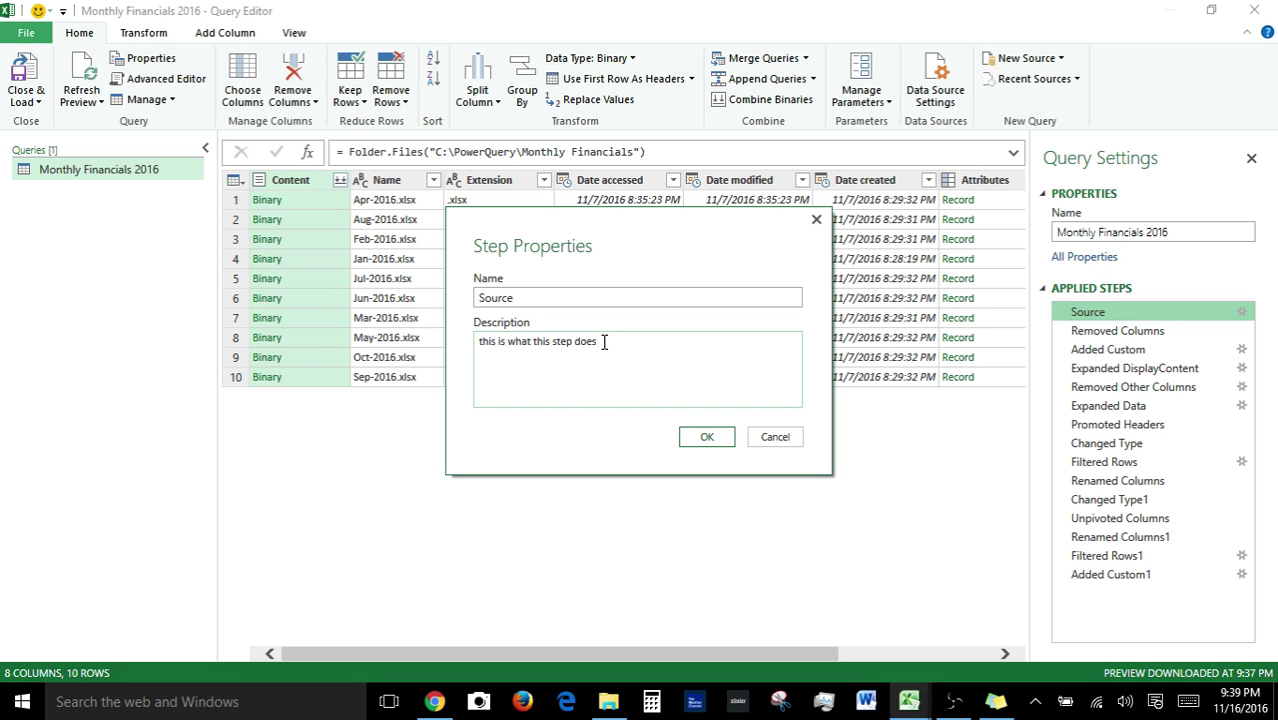
{"action": "left_click", "coordinate": [521, 305]}
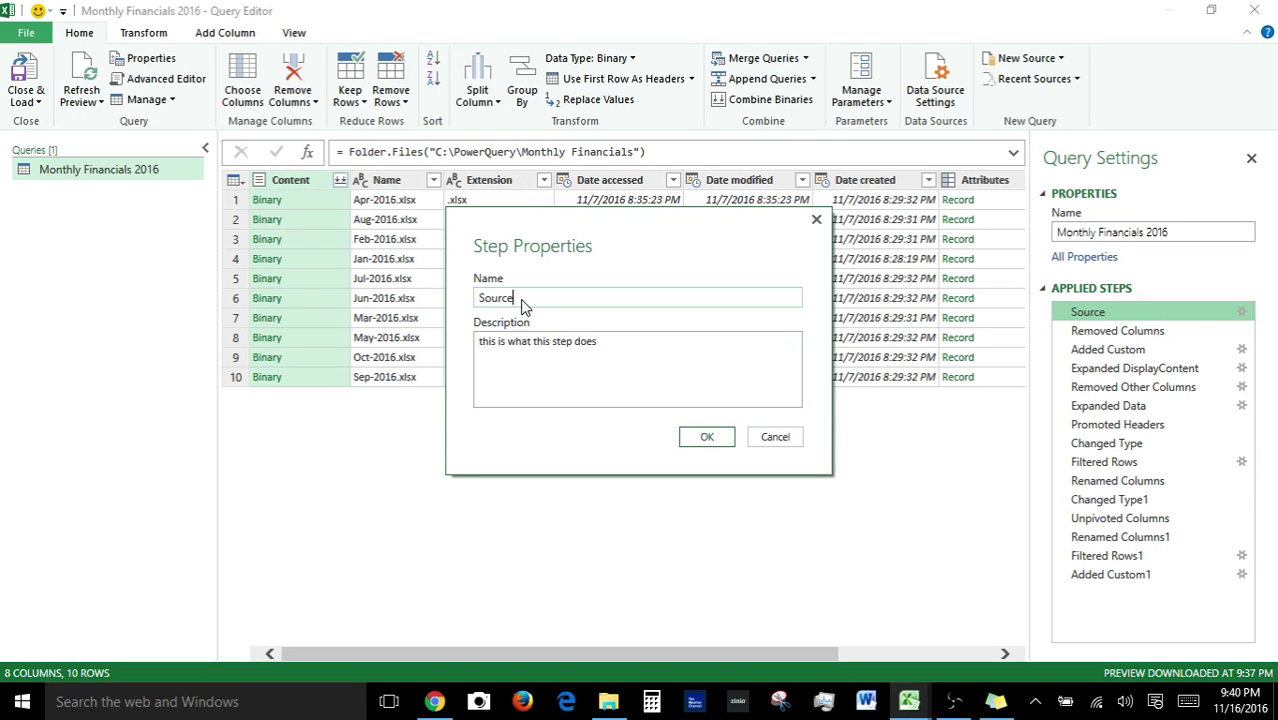
{"action": "left_click", "coordinate": [715, 440]}
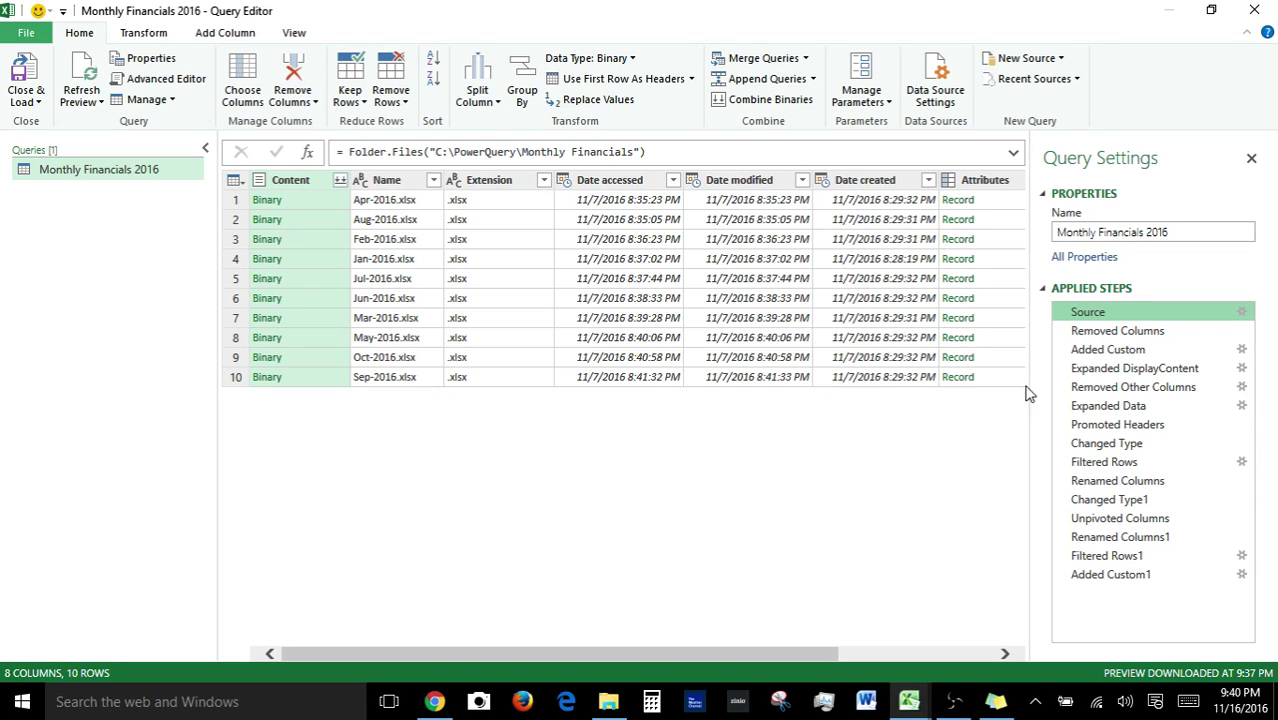
{"action": "mouse_move", "coordinate": [1128, 320]}
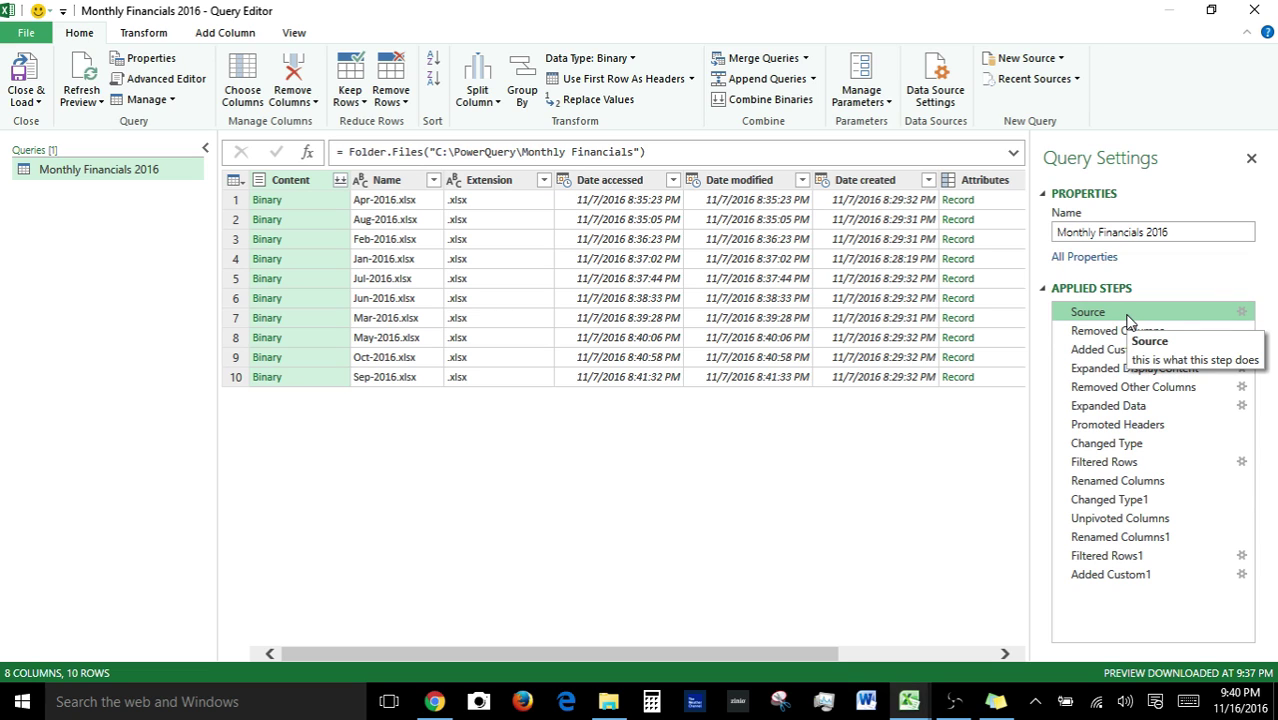
View the Source step's folder path settings, including through Edit Settings, and cancel out of them each time
{"action": "left_click", "coordinate": [1242, 312]}
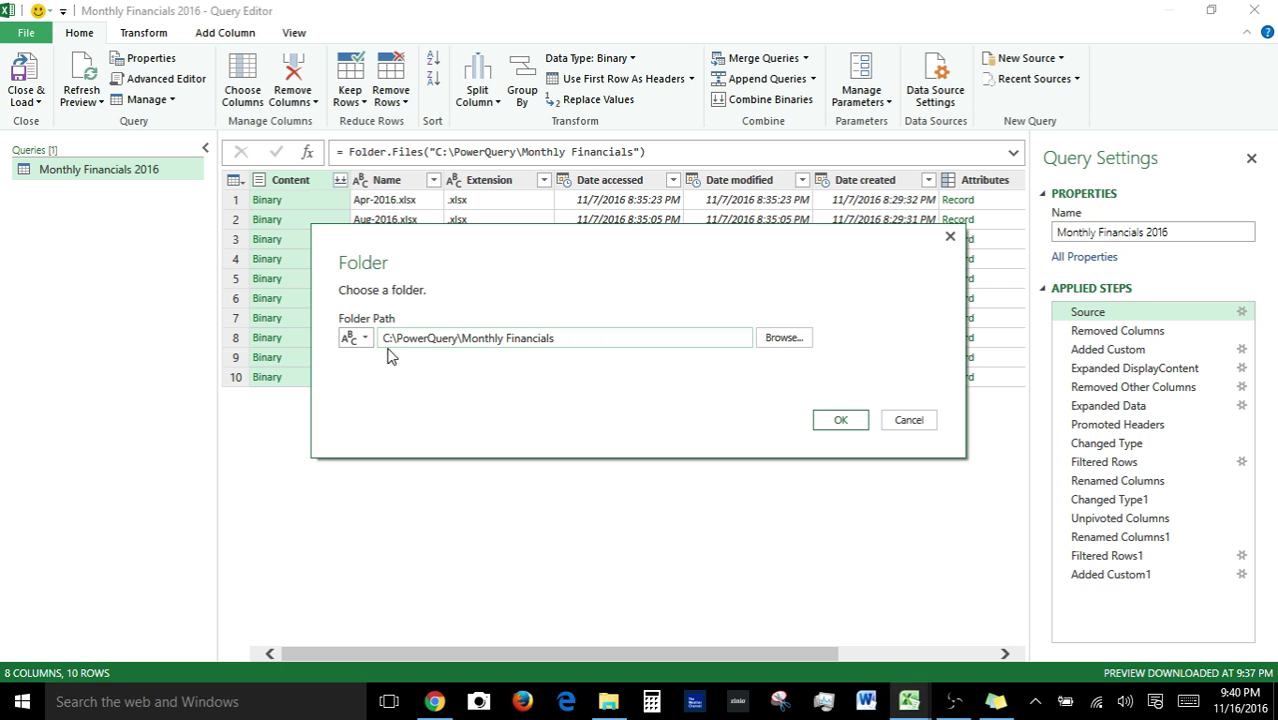
{"action": "left_click", "coordinate": [912, 425]}
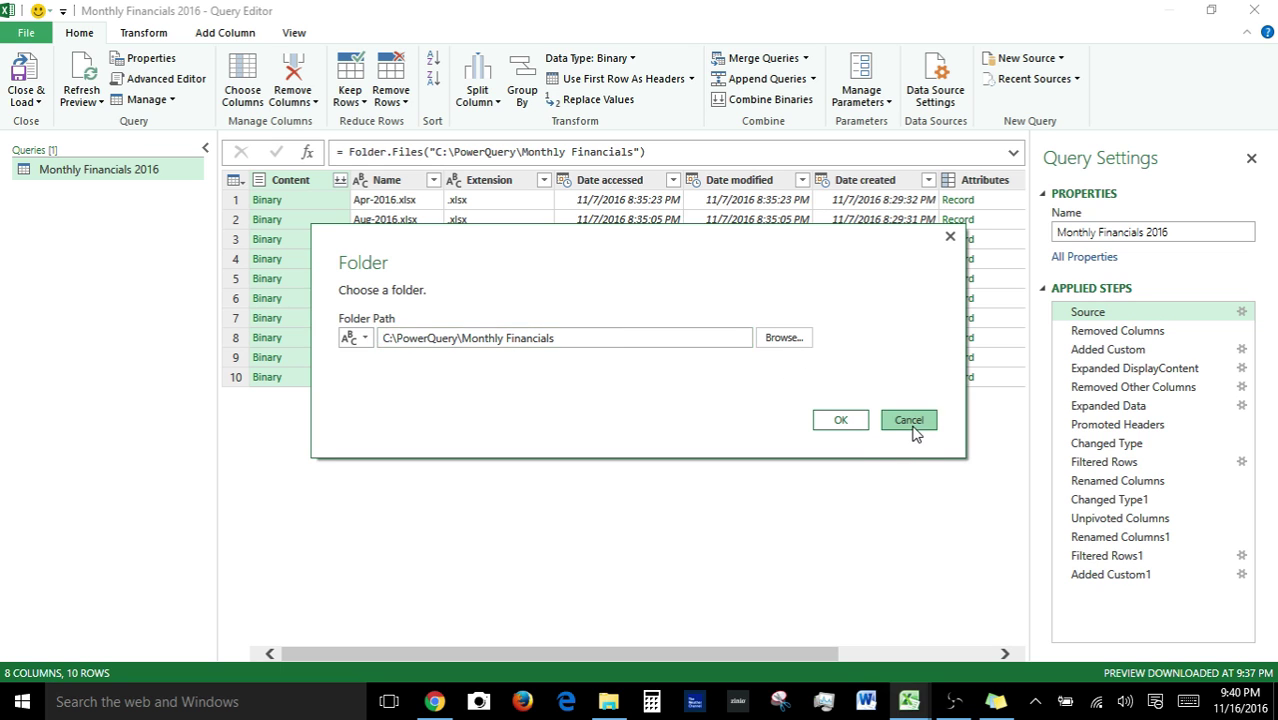
{"action": "left_click", "coordinate": [503, 152]}
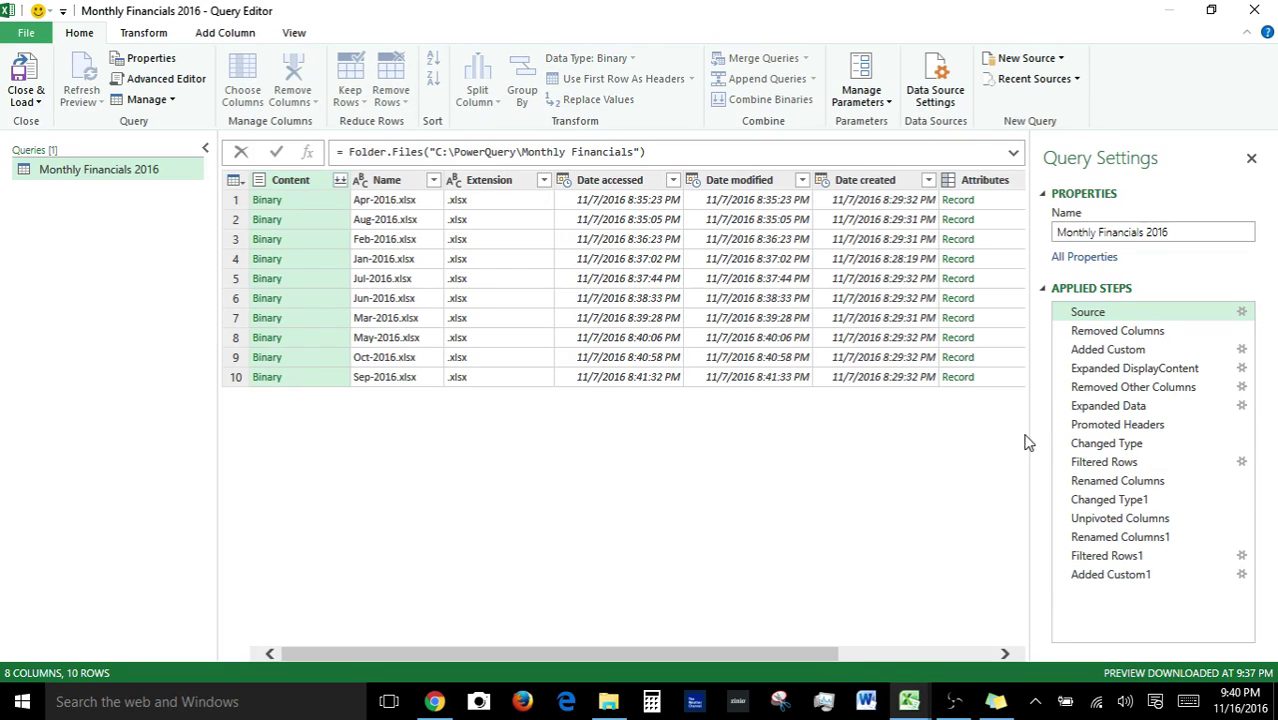
{"action": "left_click", "coordinate": [1125, 318]}
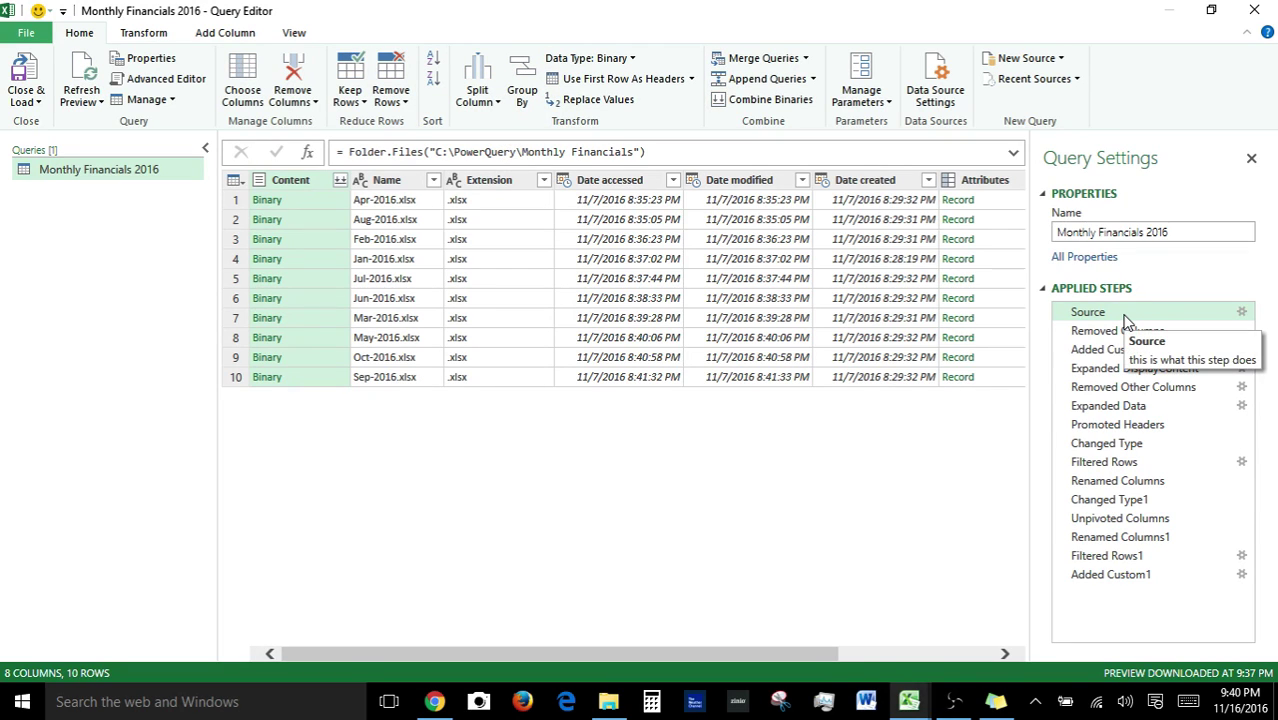
{"action": "right_click", "coordinate": [1125, 318]}
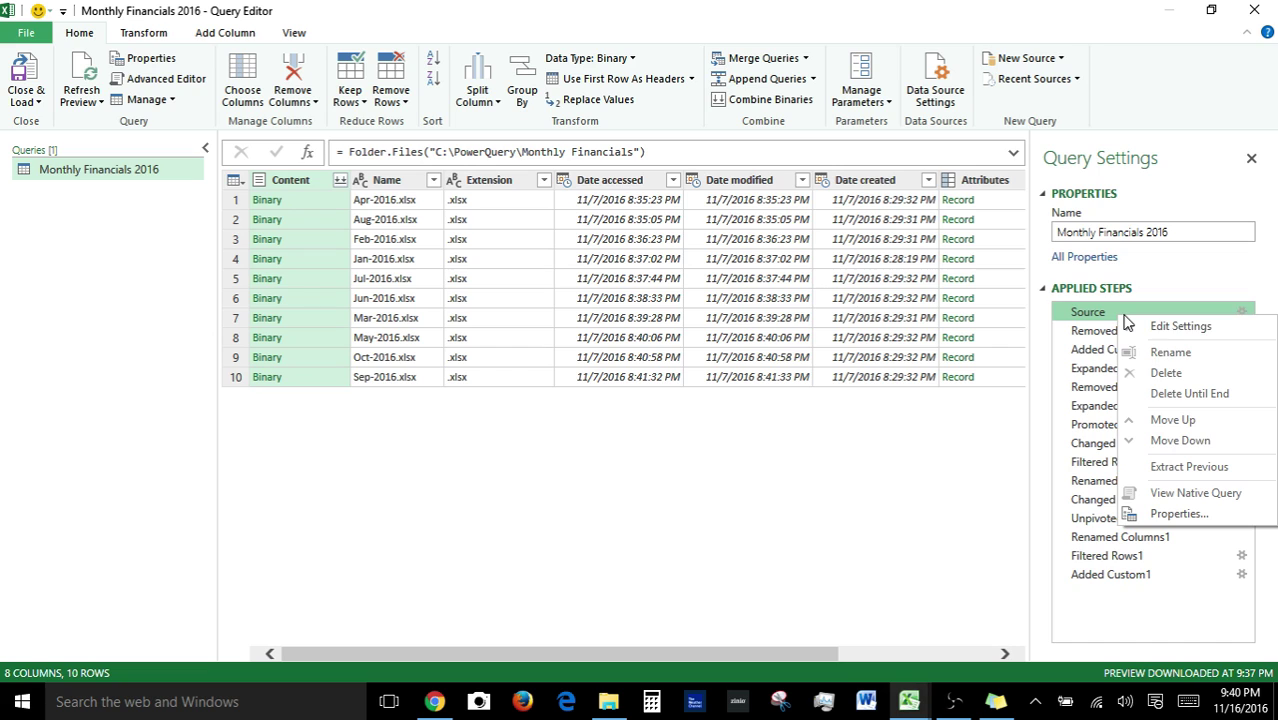
{"action": "left_click", "coordinate": [1179, 327]}
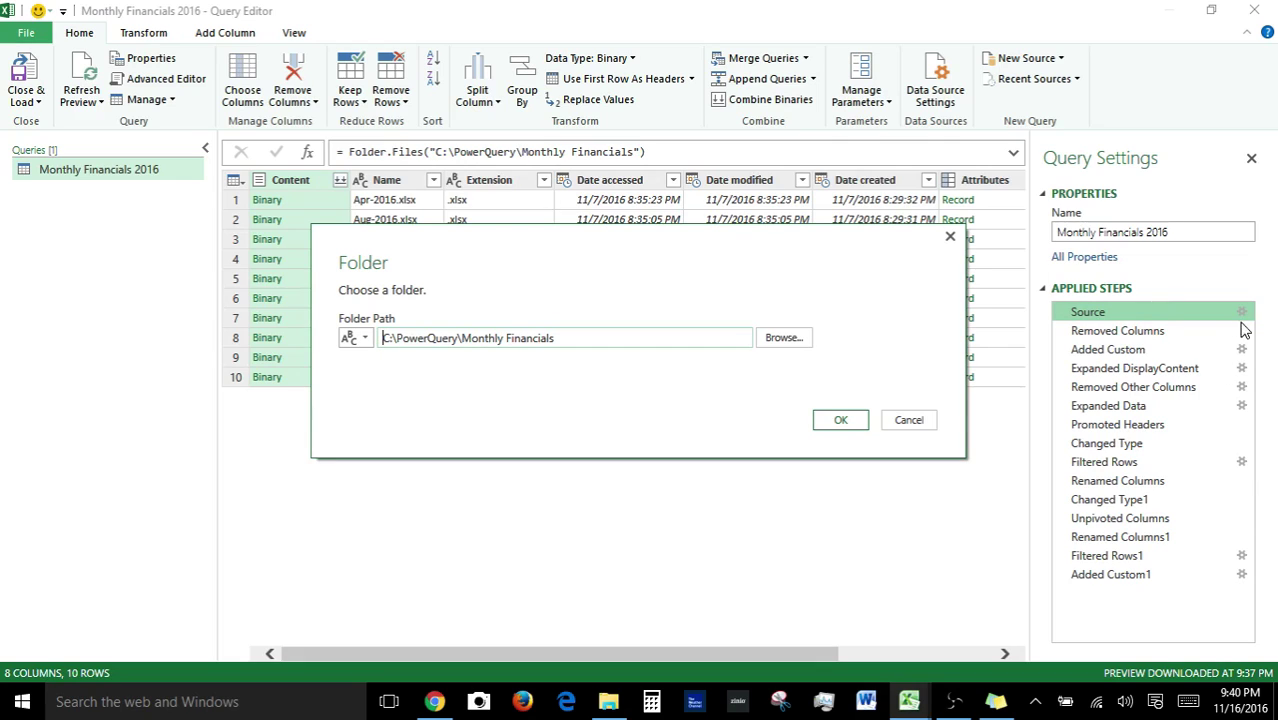
{"action": "left_click", "coordinate": [907, 420]}
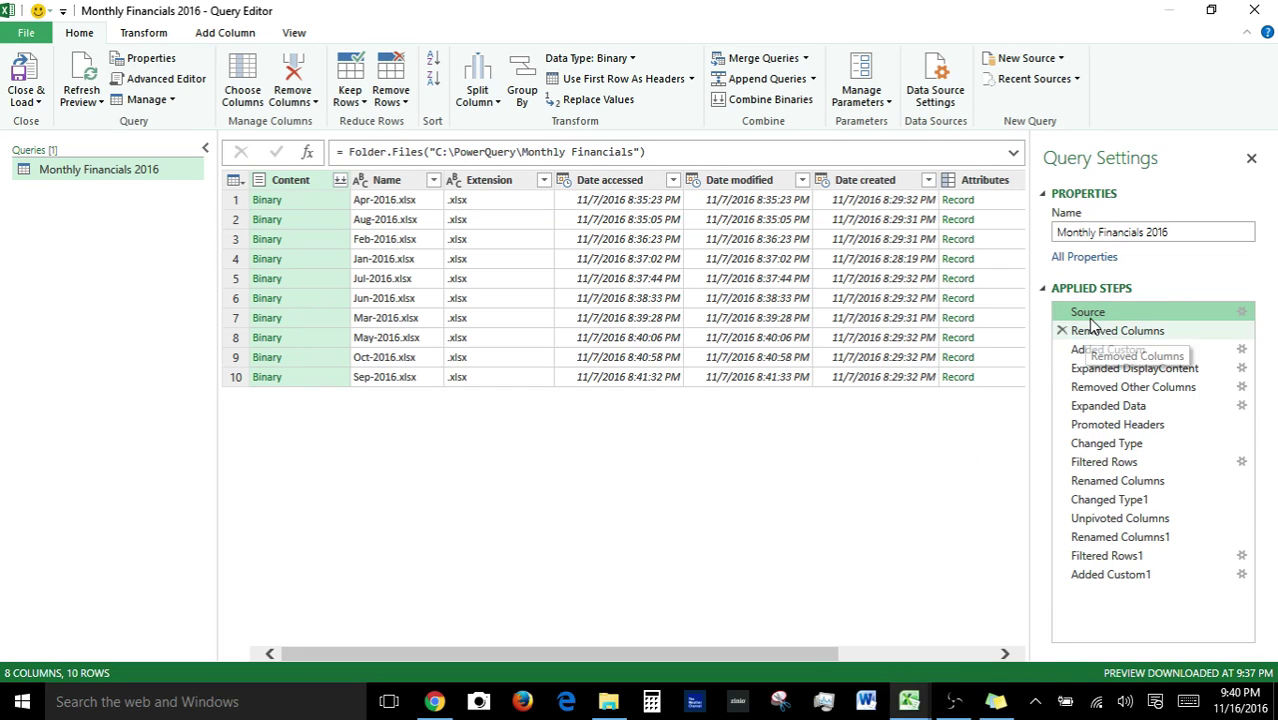
Open the Removed Columns step's name for editing, cancel the rename, and view the step's properties
{"action": "right_click", "coordinate": [1088, 316]}
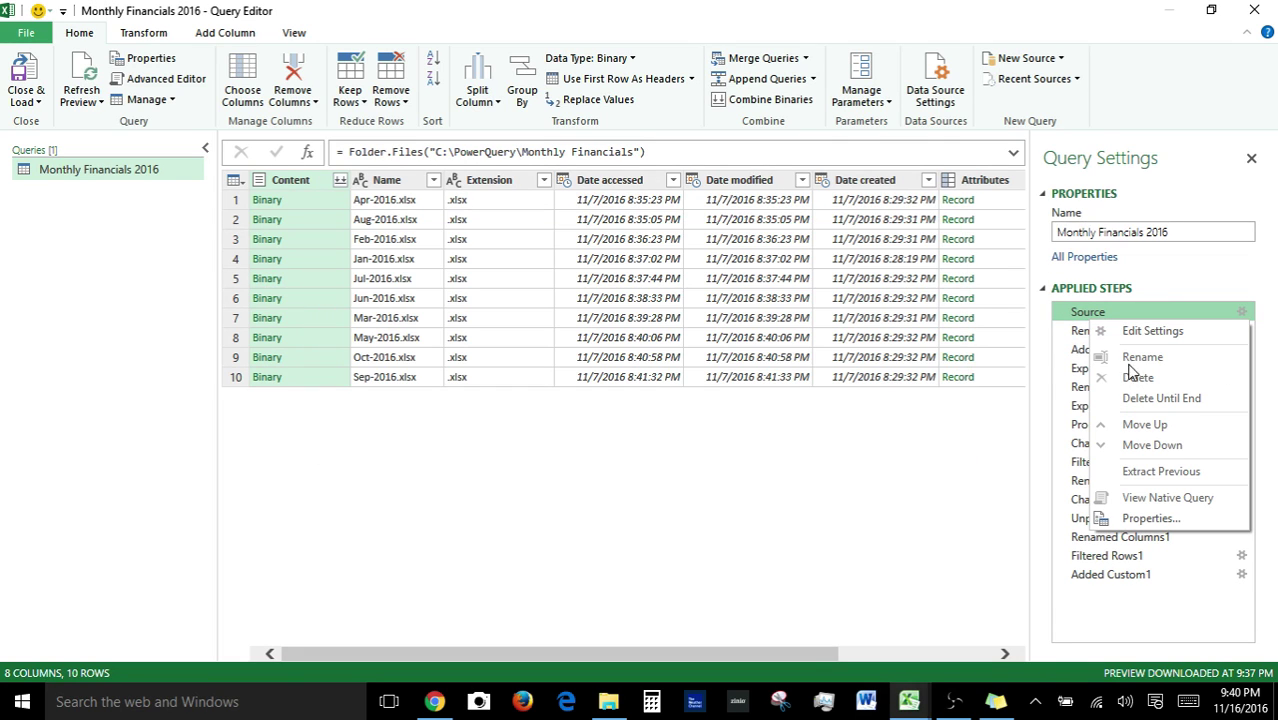
{"action": "left_click", "coordinate": [1075, 336]}
{"action": "right_click", "coordinate": [1103, 337]}
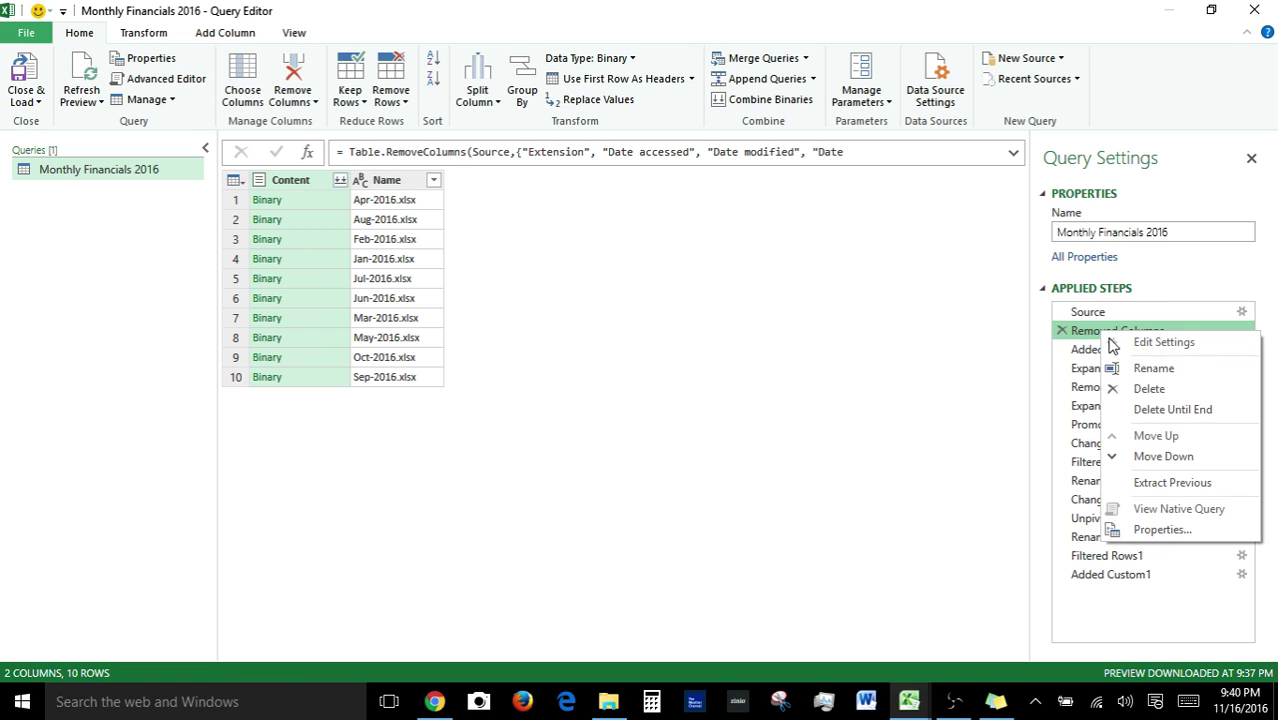
{"action": "left_click", "coordinate": [1148, 369]}
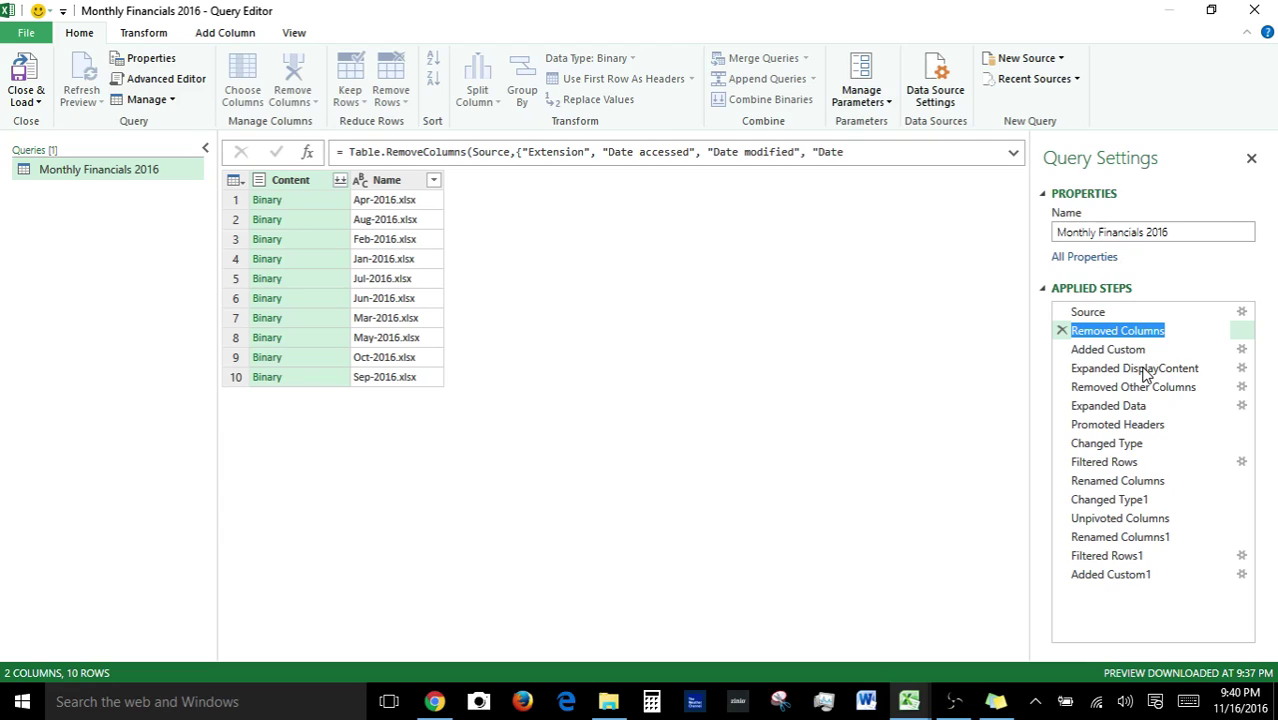
{"action": "left_click", "coordinate": [1170, 340]}
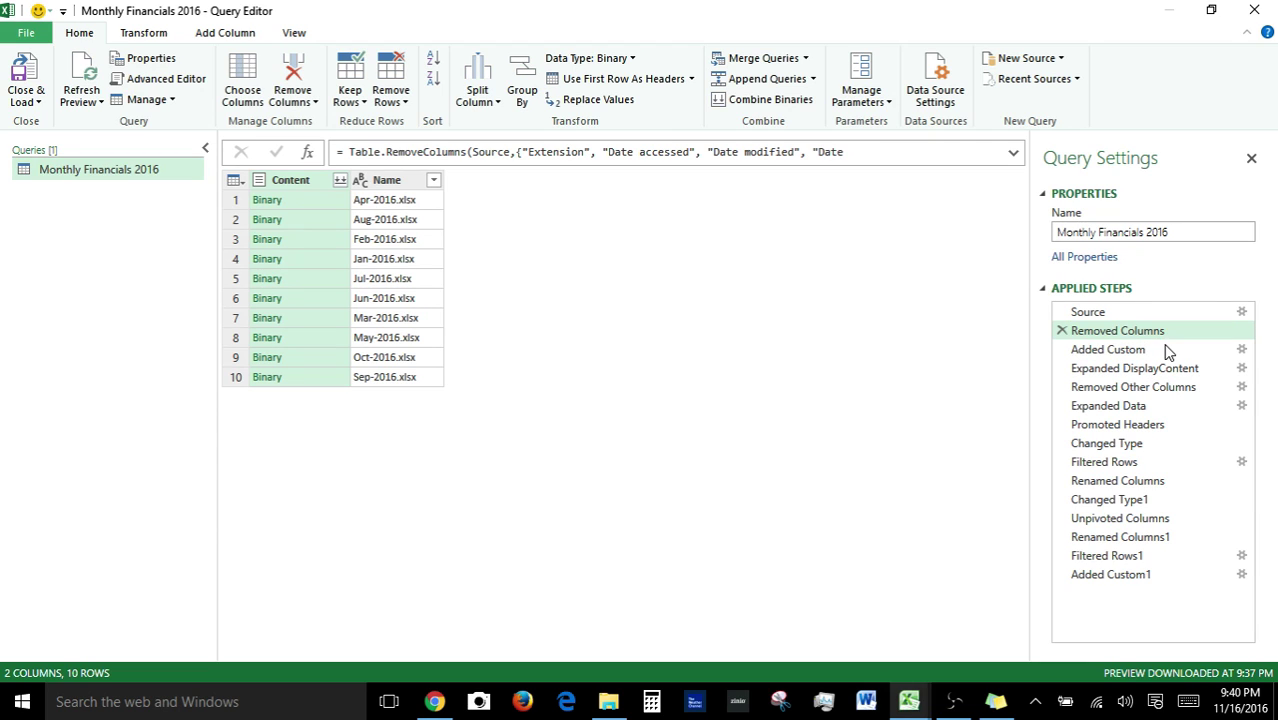
{"action": "right_click", "coordinate": [1170, 337]}
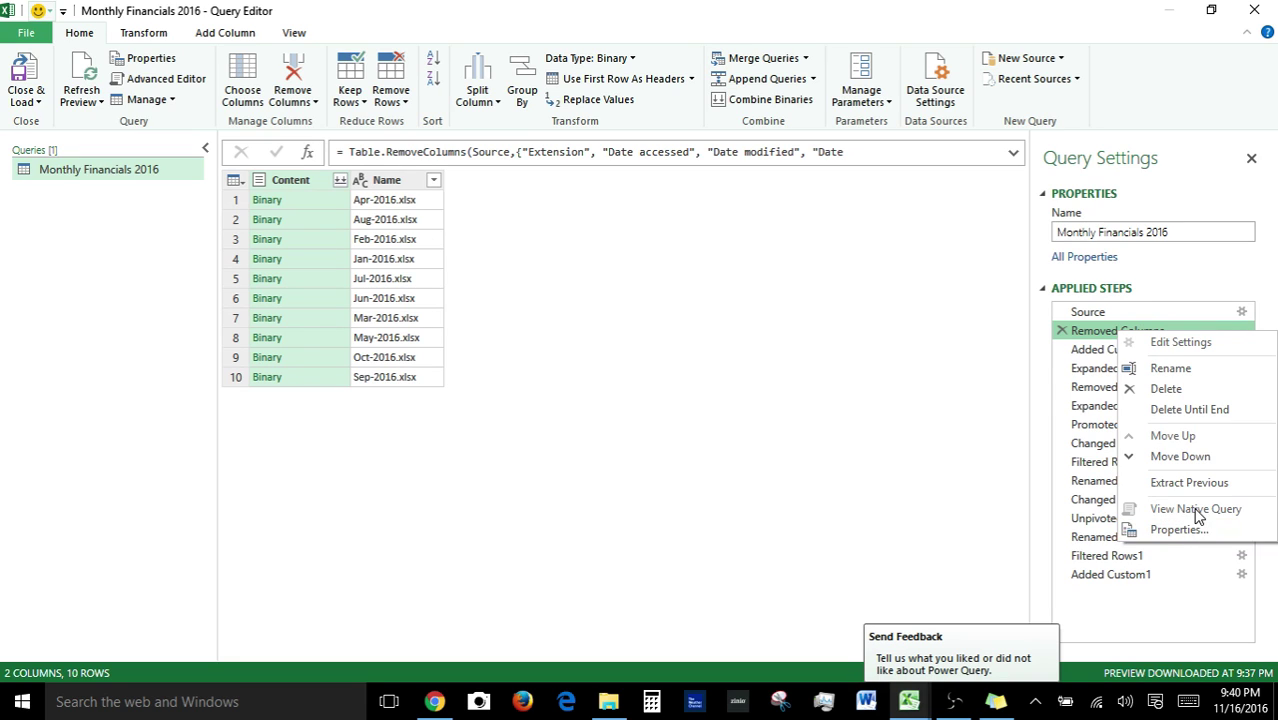
{"action": "left_click", "coordinate": [1180, 532]}
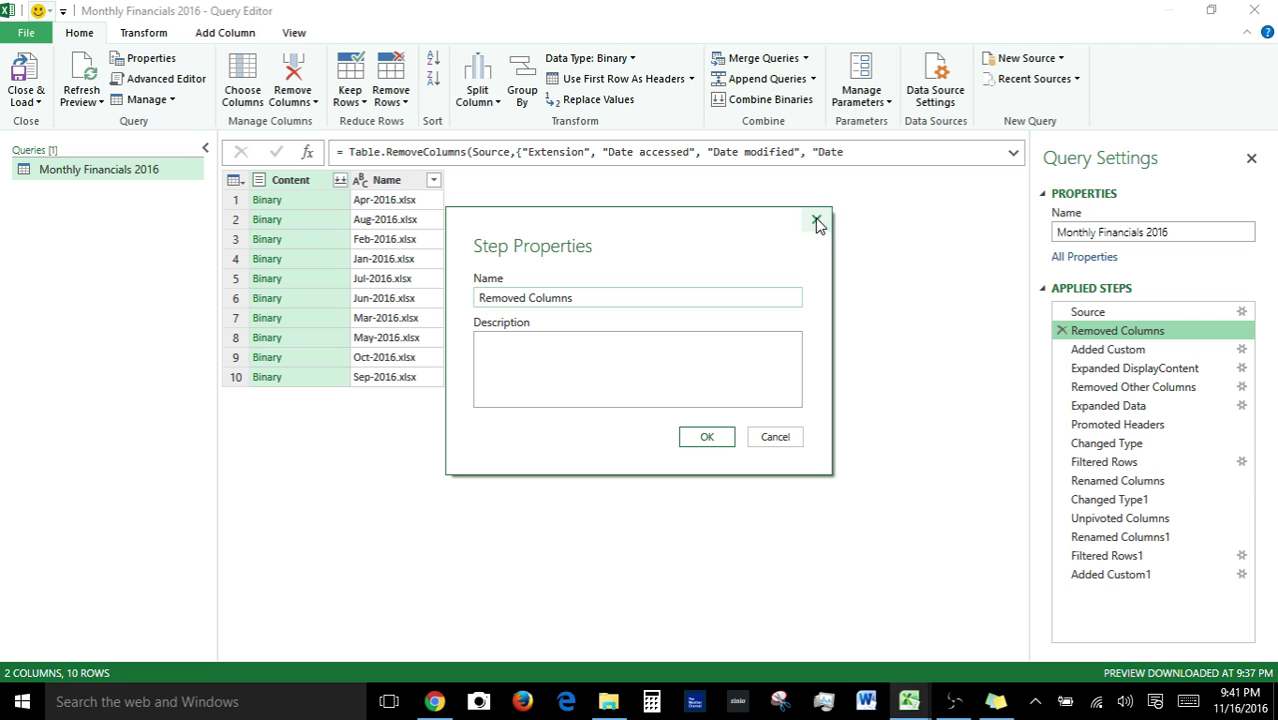
{"action": "left_click", "coordinate": [817, 222]}
Extract the steps before Changed Type into a new query named "Exctracted Steps"
{"action": "left_click", "coordinate": [1114, 447]}
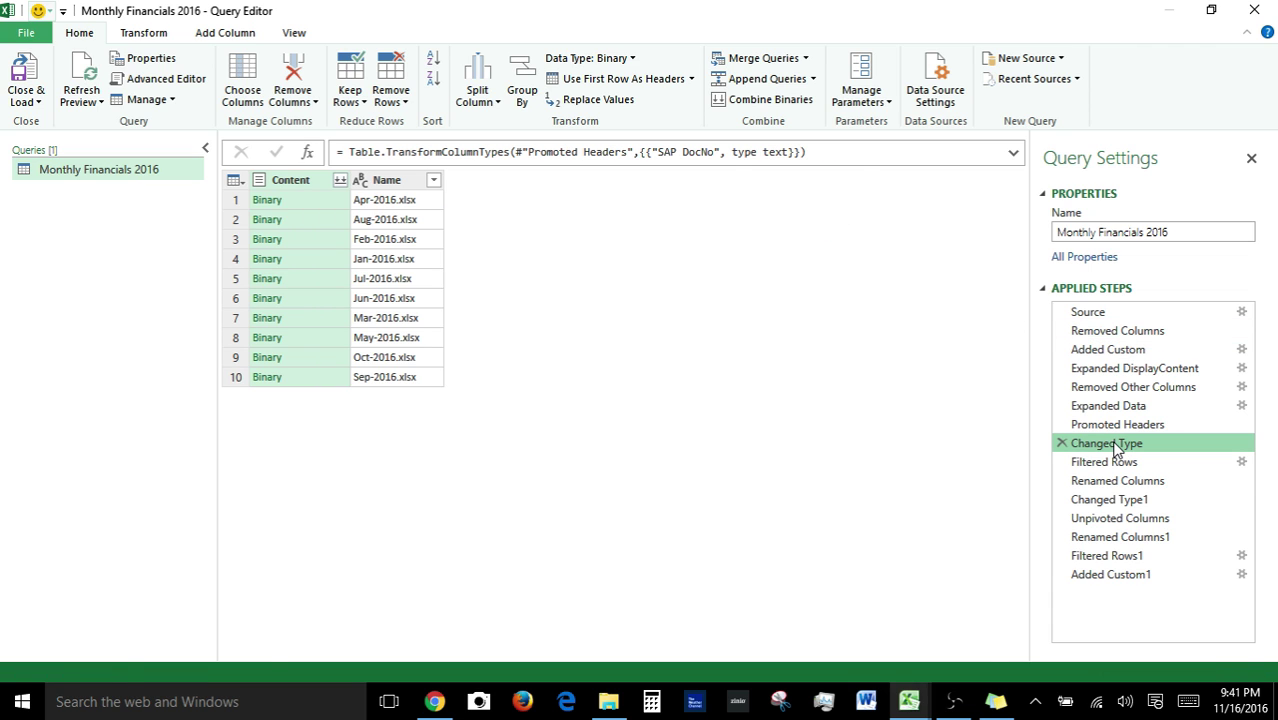
{"action": "right_click", "coordinate": [1114, 447]}
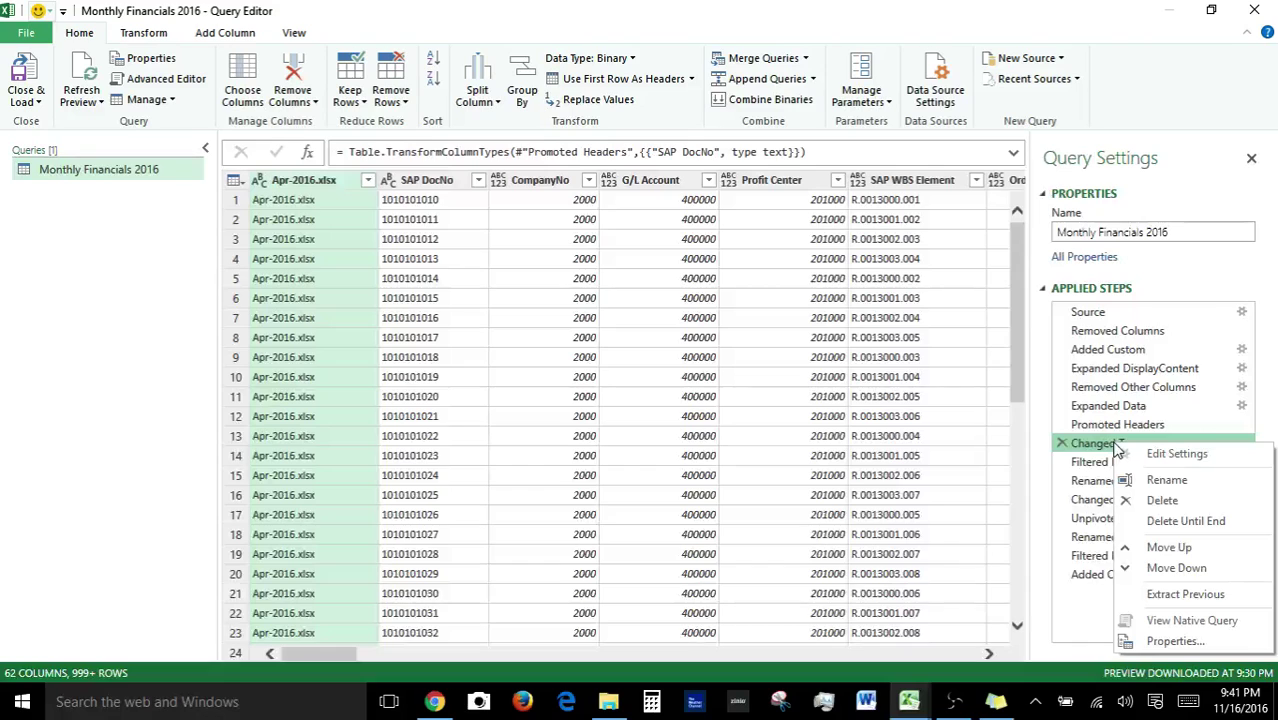
{"action": "left_click", "coordinate": [1199, 604]}
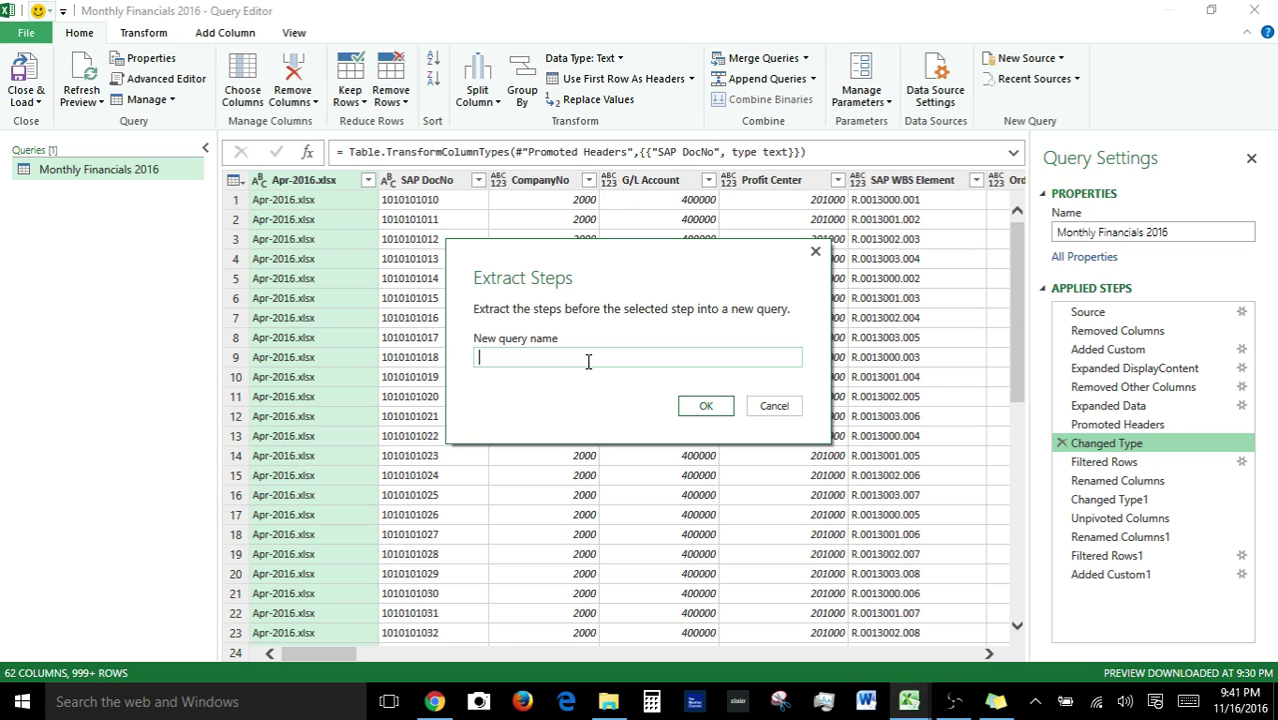
{"action": "type", "text": "Exdtracted Steps"}
{"action": "key", "text": "Delete"}
{"action": "key", "text": "Return"}
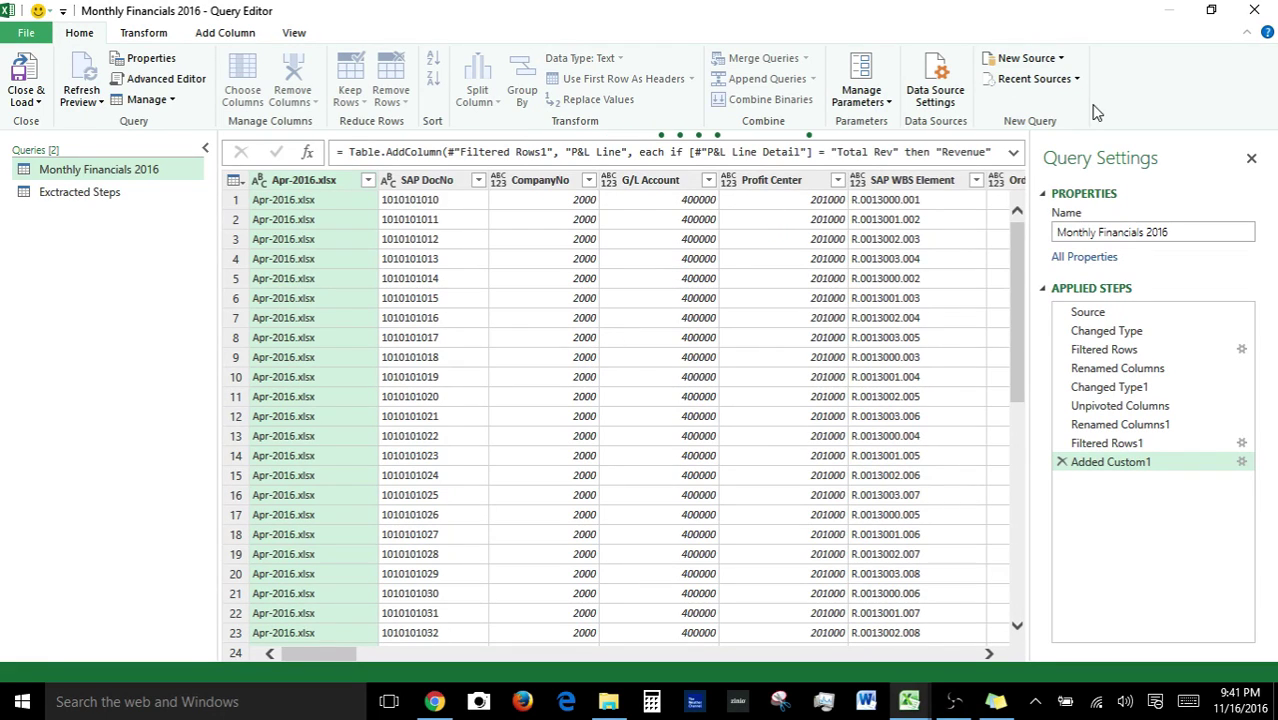
View the applied steps of the Exctracted Steps query, and restore and re-maximize the Query Editor window
{"action": "left_click", "coordinate": [120, 191]}
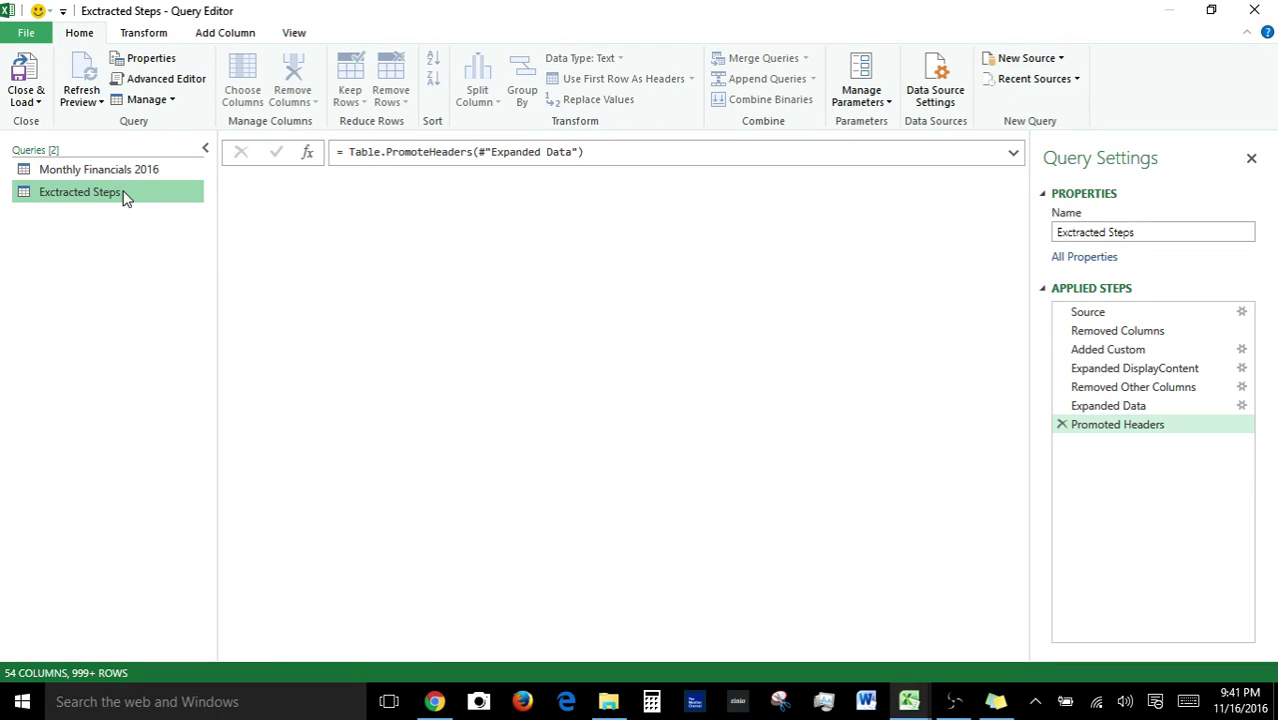
{"action": "left_click", "coordinate": [13, 11]}
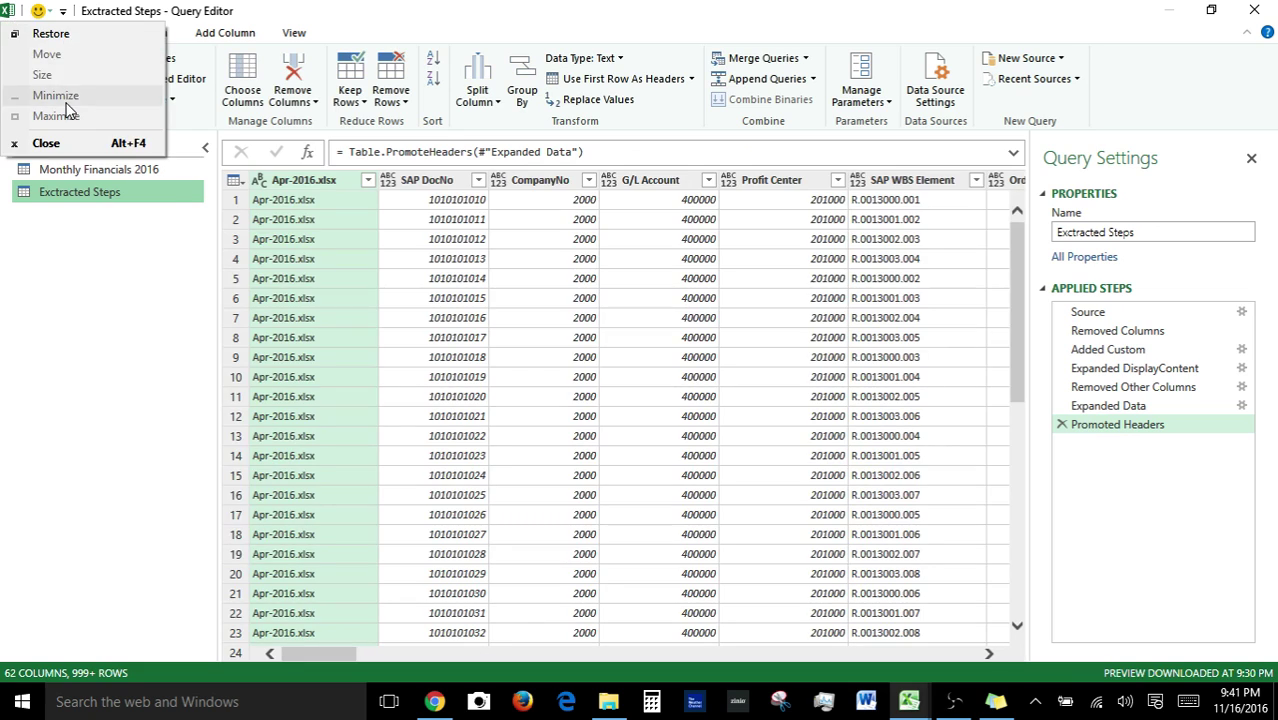
{"action": "left_click", "coordinate": [42, 29]}
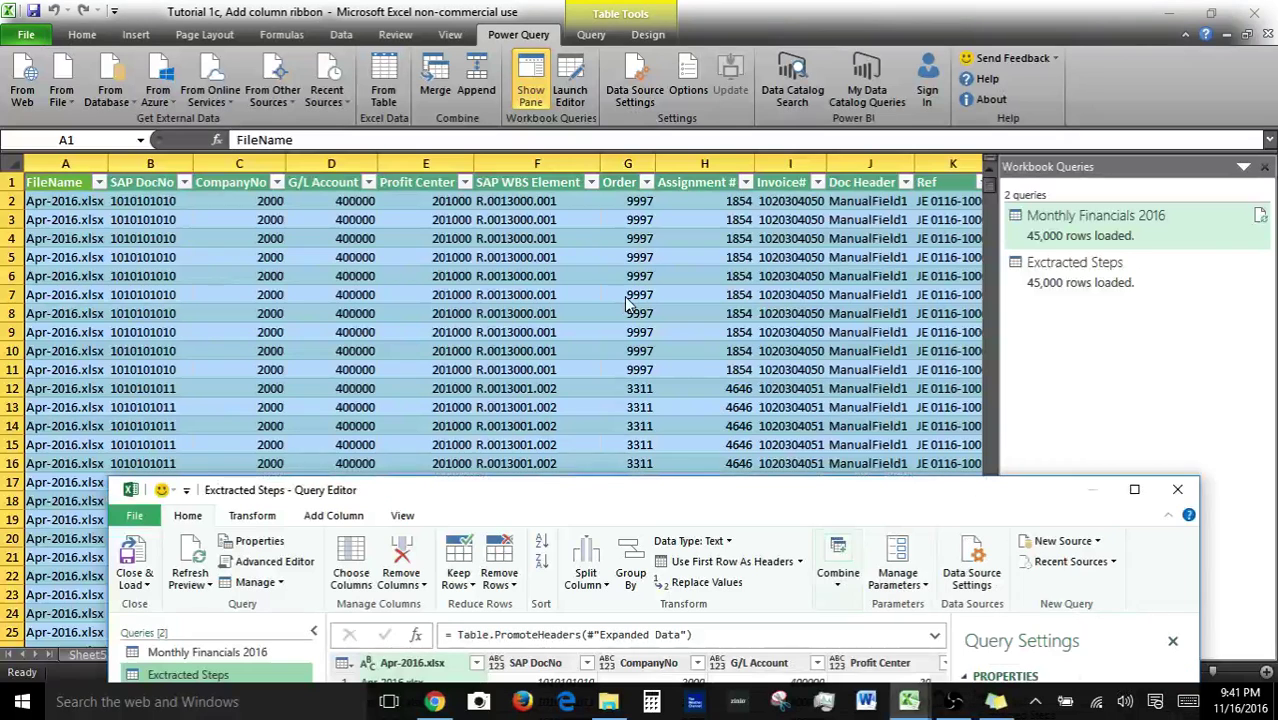
{"action": "left_click", "coordinate": [1134, 489]}
Close the Query Editor, discarding the pending changes
{"action": "left_click", "coordinate": [12, 32]}
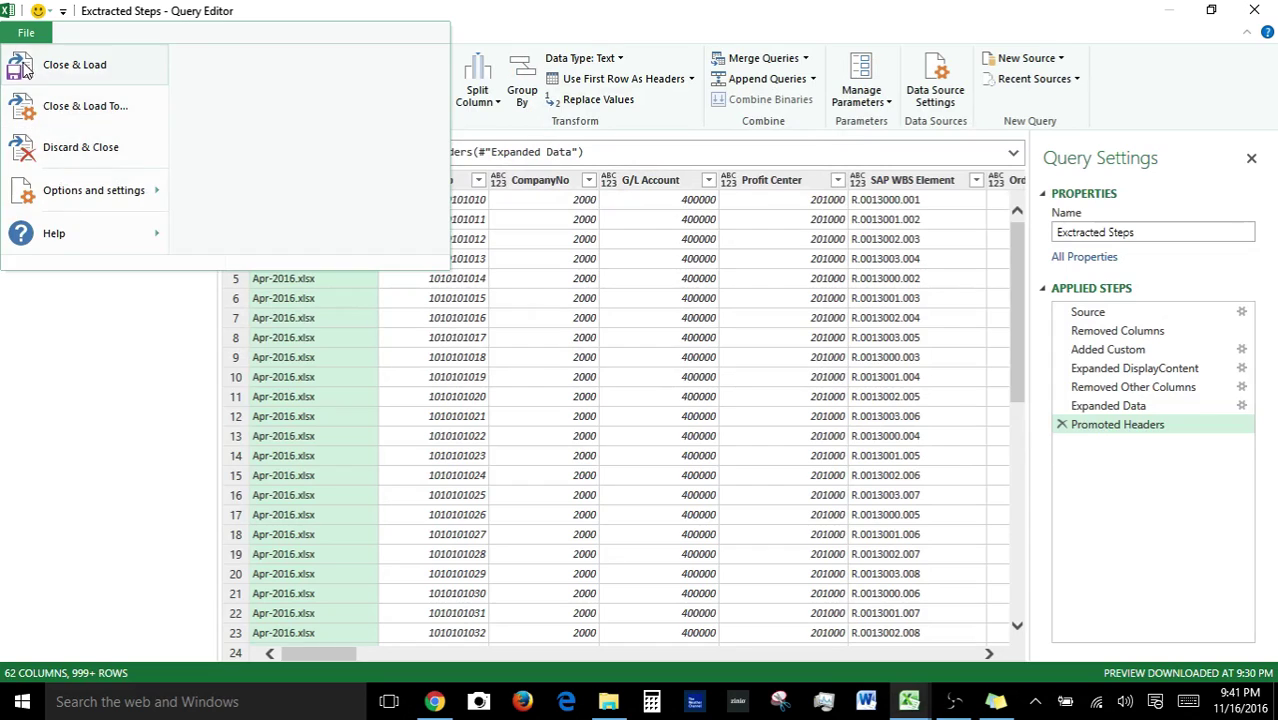
{"action": "left_click", "coordinate": [11, 28]}
{"action": "left_click", "coordinate": [7, 11]}
{"action": "left_click", "coordinate": [46, 145]}
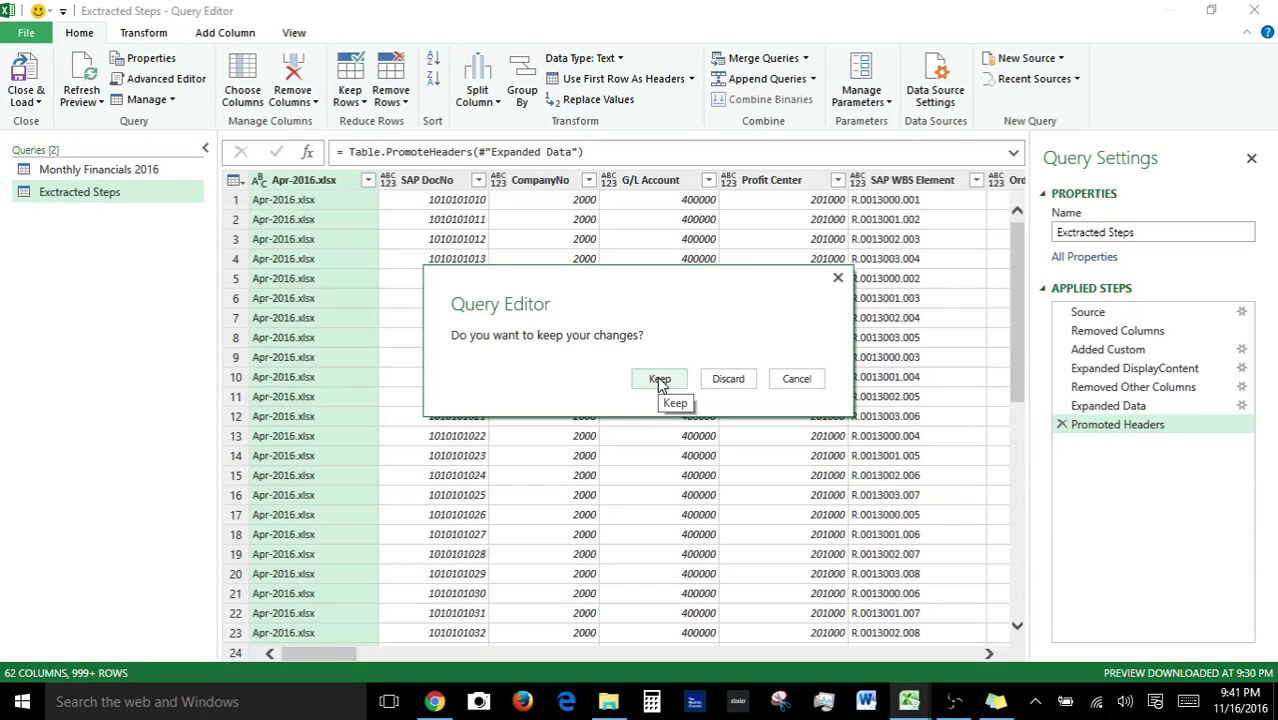
{"action": "left_click", "coordinate": [710, 385]}
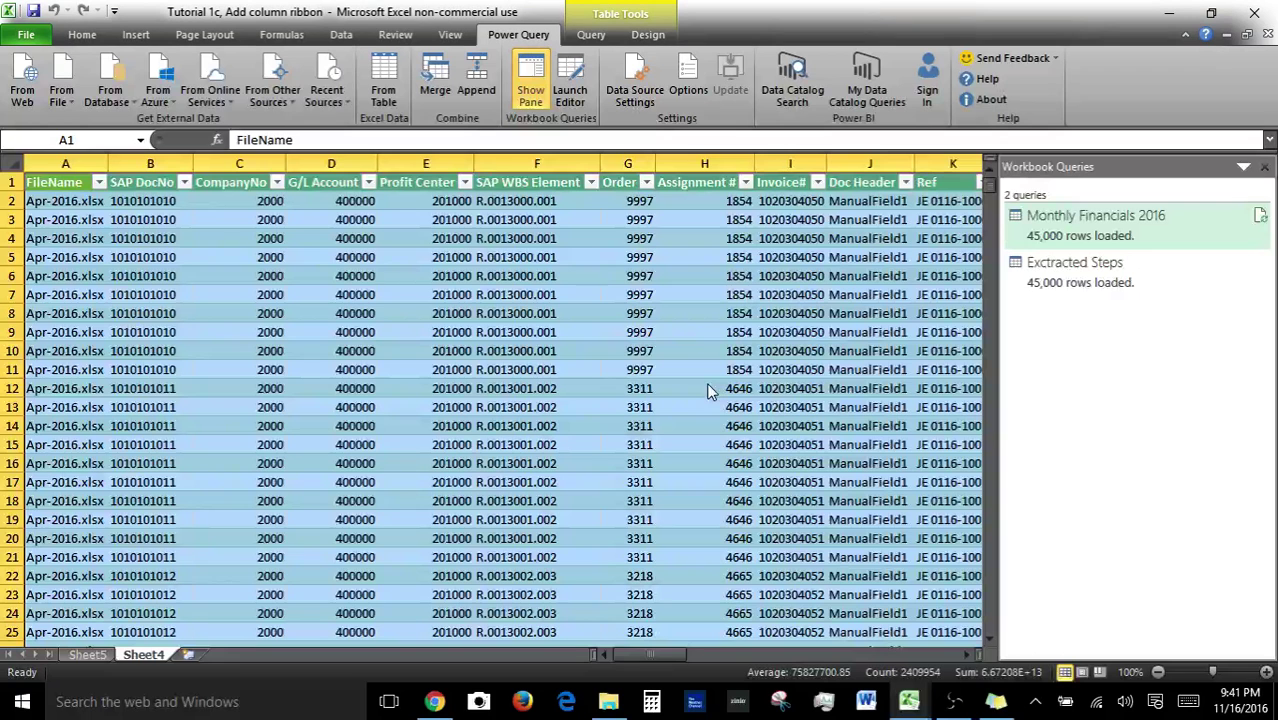